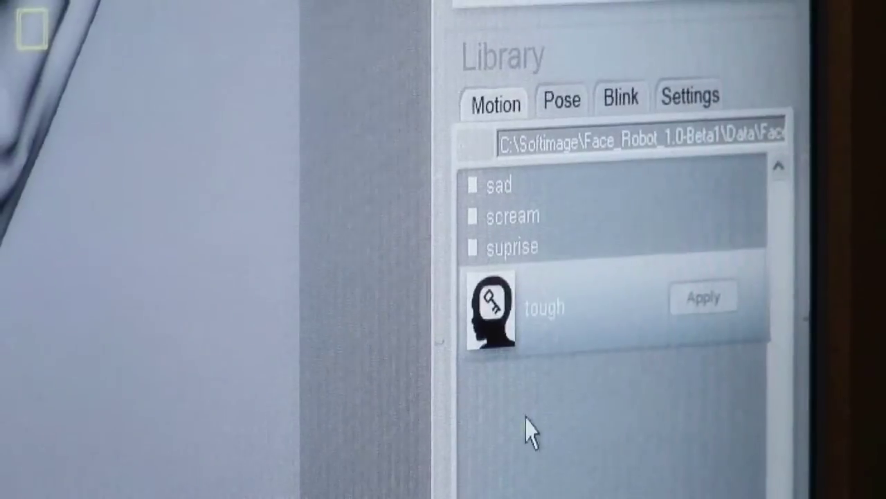
Step: Browse the Face Robot playlist through the workflow videos beyond Part 4 and Part 8
scroll(884, 284, "down", 1)
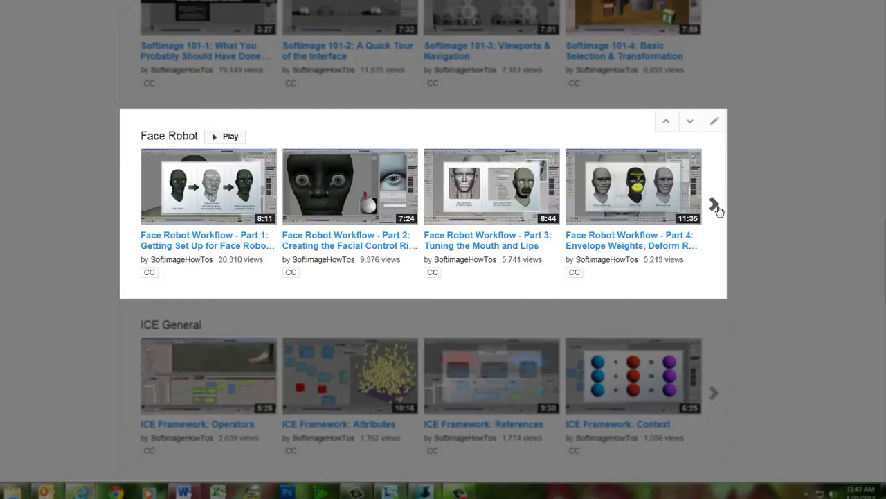
left_click(714, 205)
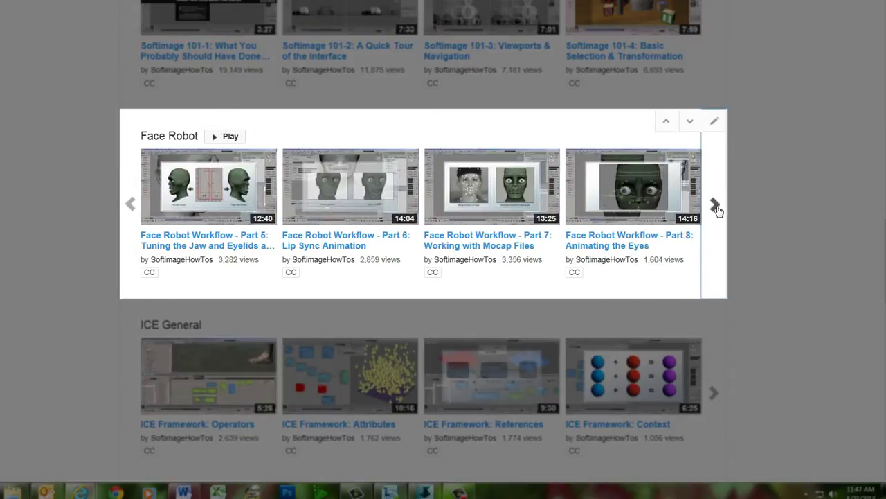
left_click(715, 207)
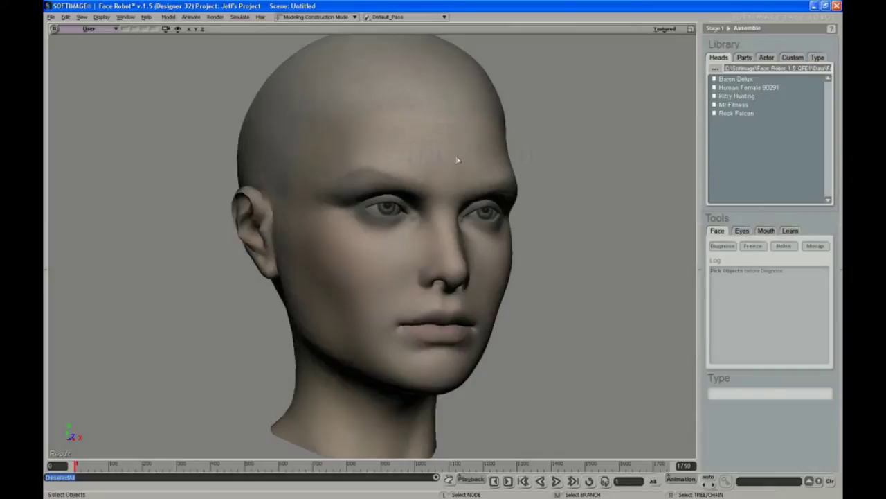
Step: Examine the textured female head model from several angles in the User viewport
key("s")
right_click_drag(428, 198, 426, 202)
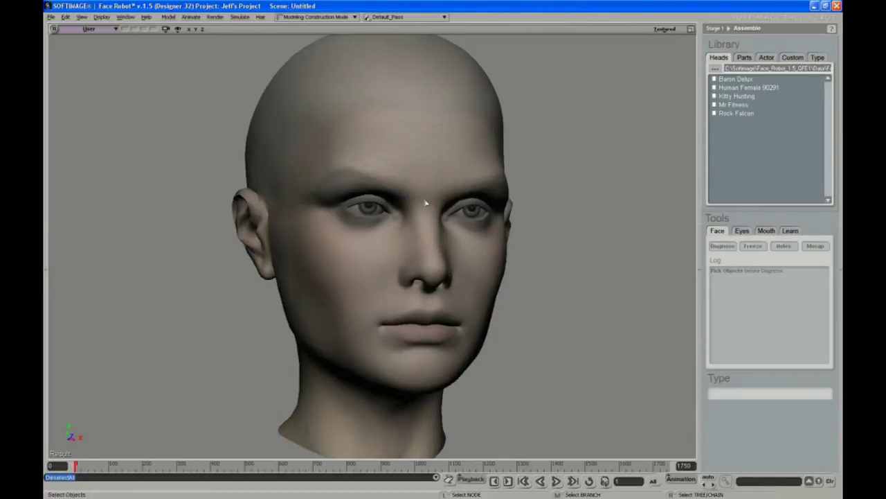
left_click_drag(439, 232, 446, 270)
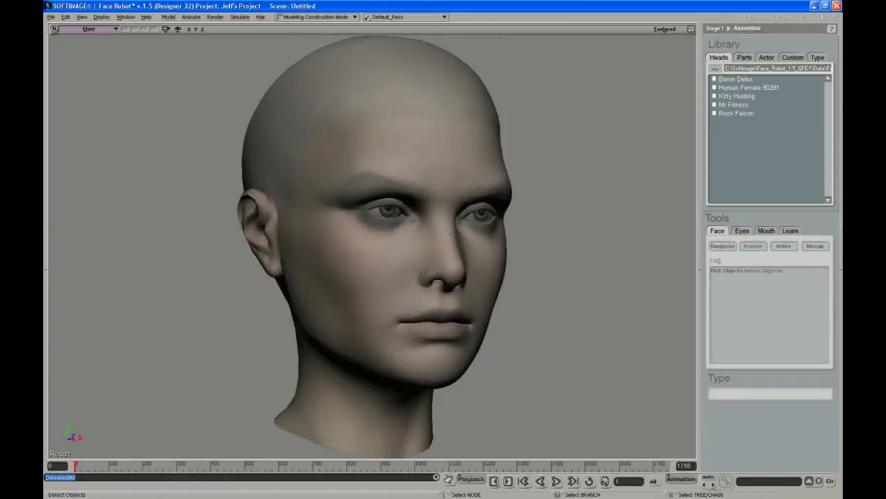
key("s")
right_click_drag(438, 246, 445, 266)
key("s")
key("space")
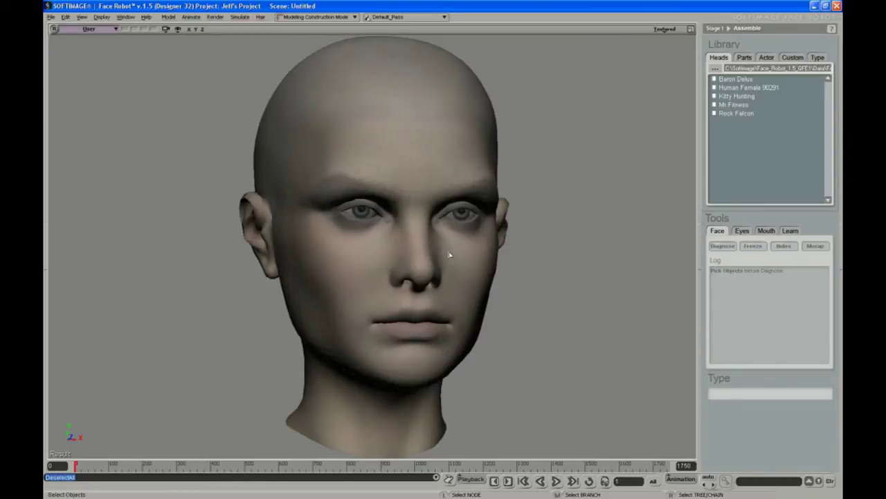
key("s")
middle_click_drag(420, 250, 442, 300)
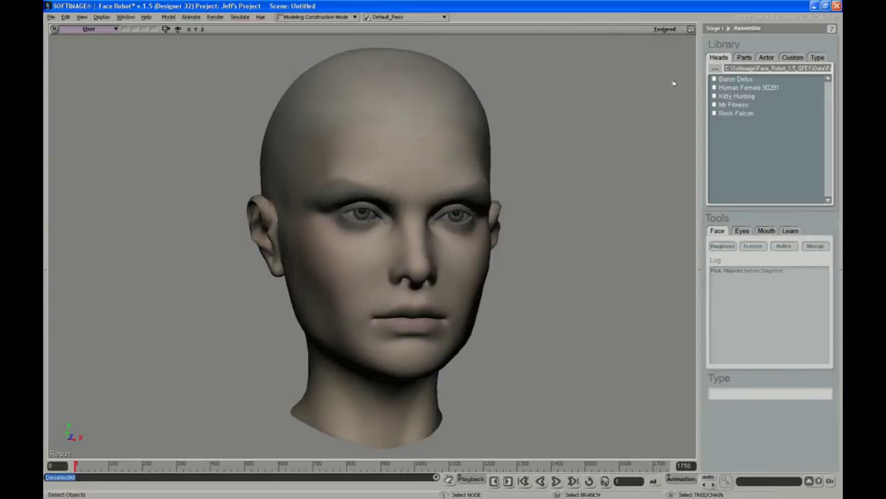
Step: Select the head mesh in shaded display, return to textured display and hide the mesh to expose the eyes and teeth
middle_click(666, 29)
left_click(449, 142)
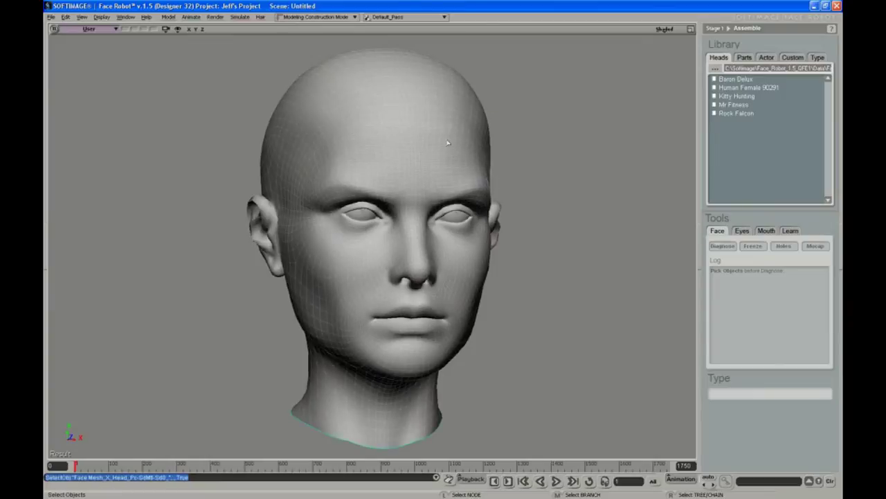
middle_click(668, 30)
key("h")
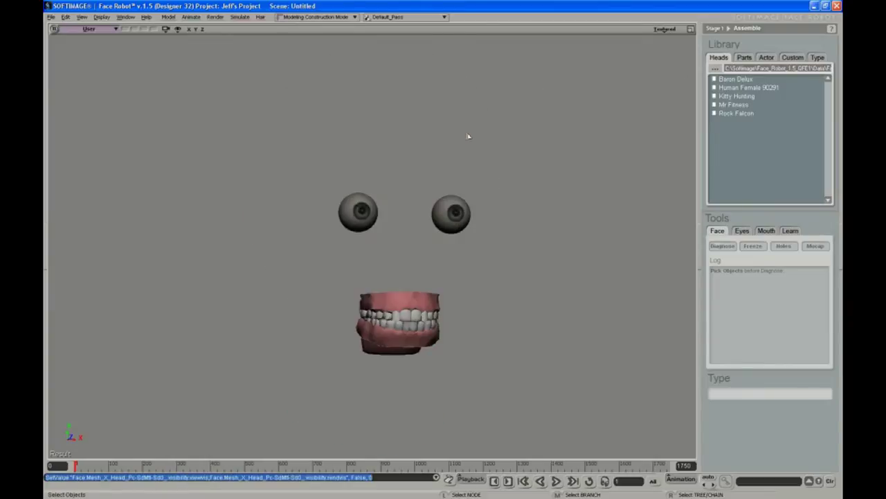
Step: Select the tongue mesh beneath the lower teeth and hide it, leaving the eyes and teeth displayed
left_click(428, 316)
left_click(434, 338)
key("s")
right_click_drag(388, 259, 409, 265)
left_click(413, 355)
key("s")
right_click_drag(406, 367, 444, 383)
key("h")
left_click_drag(488, 332, 431, 249)
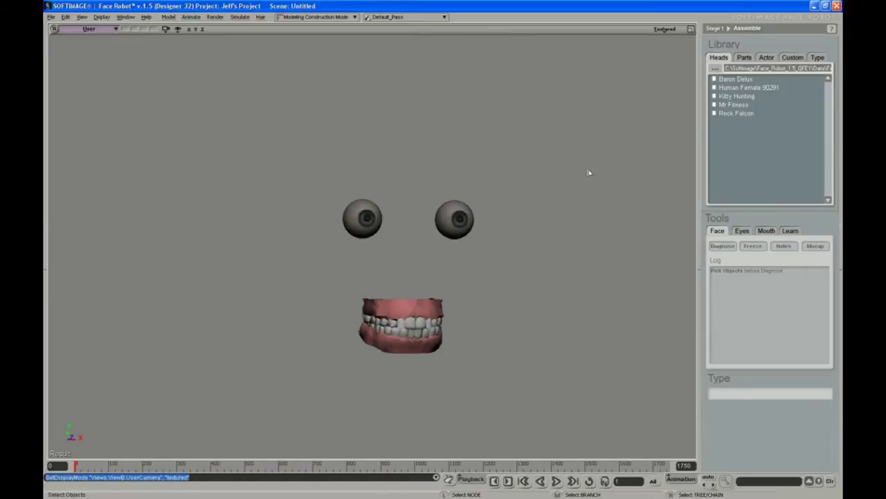
Step: Open the Explorer, expand Face and Rig_X_FaceRobotHeadGeometry, and unhide the Mesh_X_Head mesh
key("8")
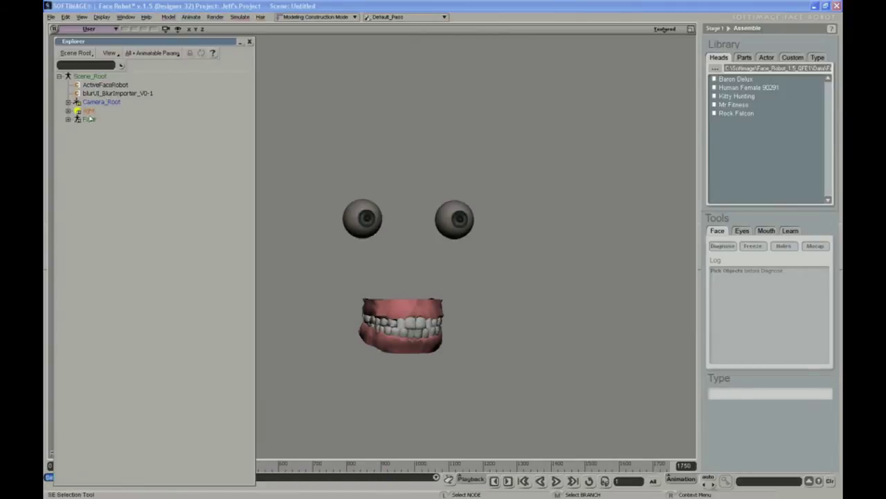
left_click(68, 119)
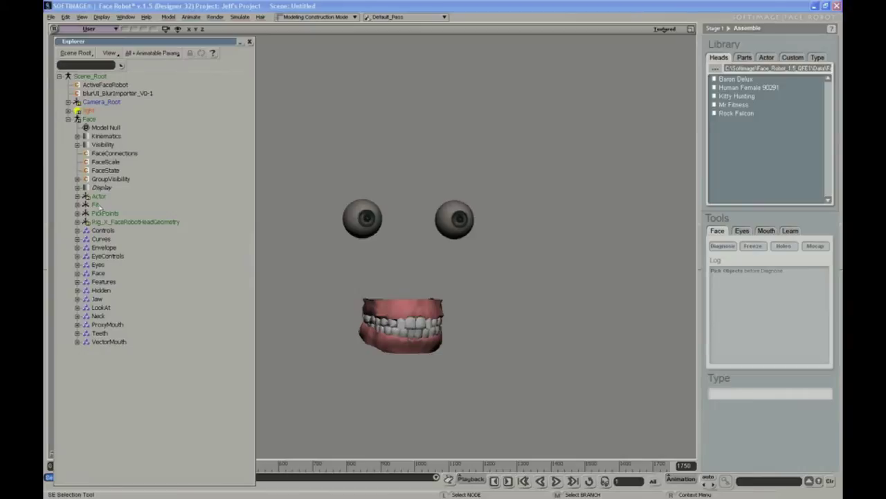
left_click(77, 222)
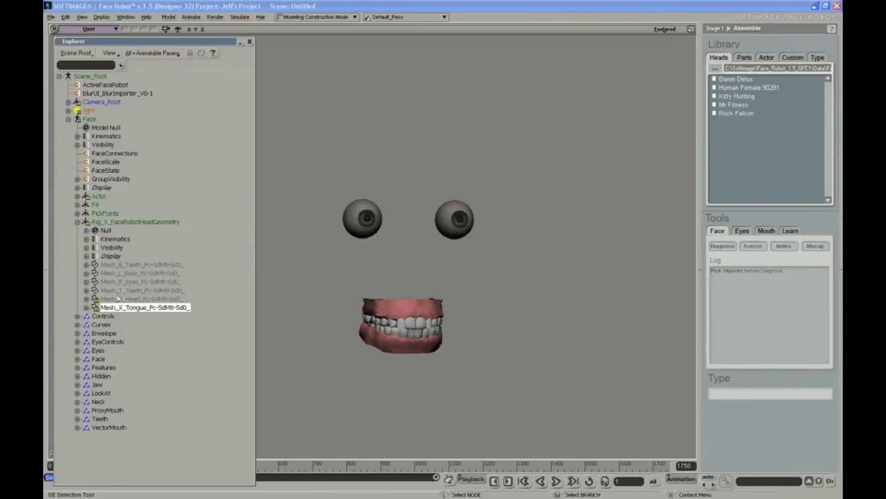
left_click(118, 298)
key("h")
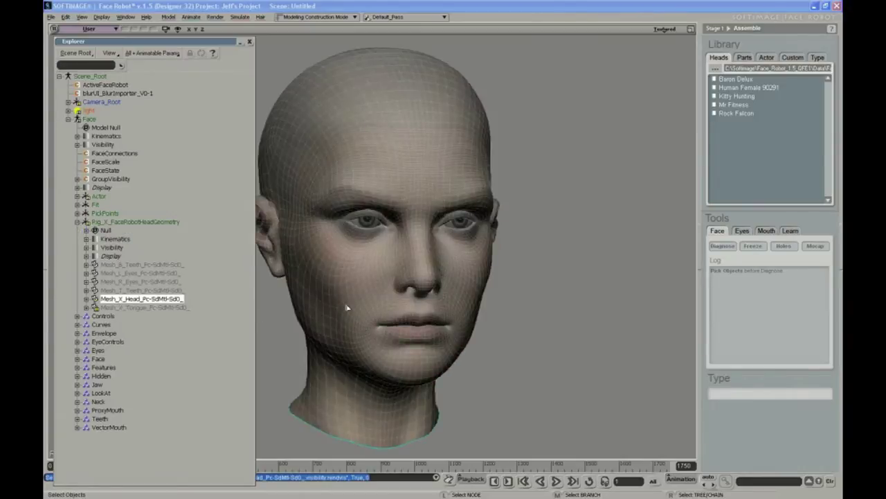
left_click(575, 309)
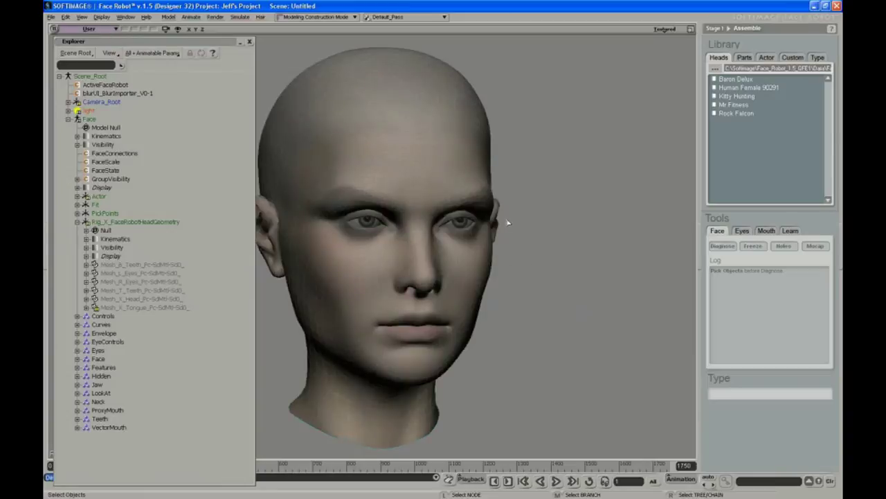
Step: Select the head mesh and switch the viewport to Wireframe to view it in profile
left_click(455, 180)
key("f")
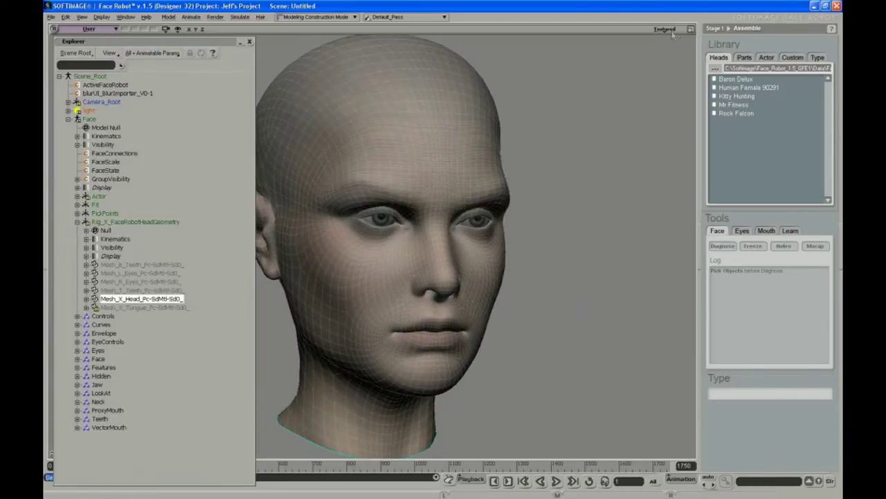
left_click(666, 30)
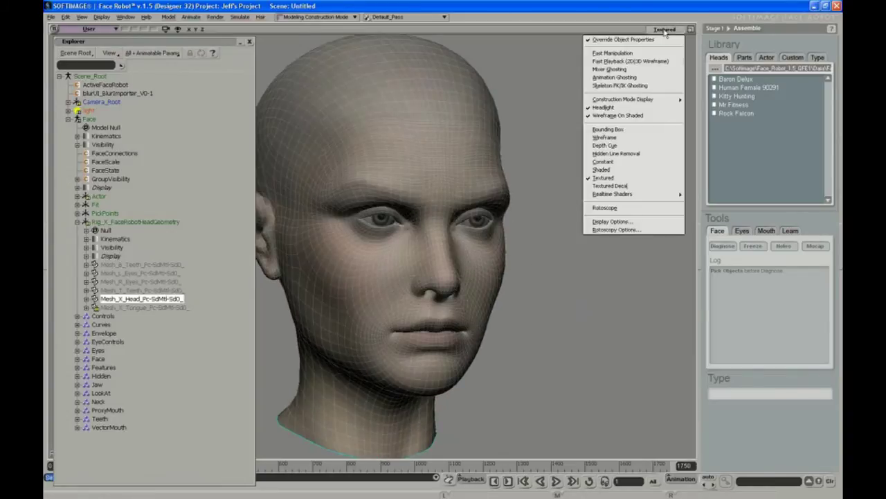
left_click(641, 141)
key("s")
right_click_drag(554, 213, 571, 221)
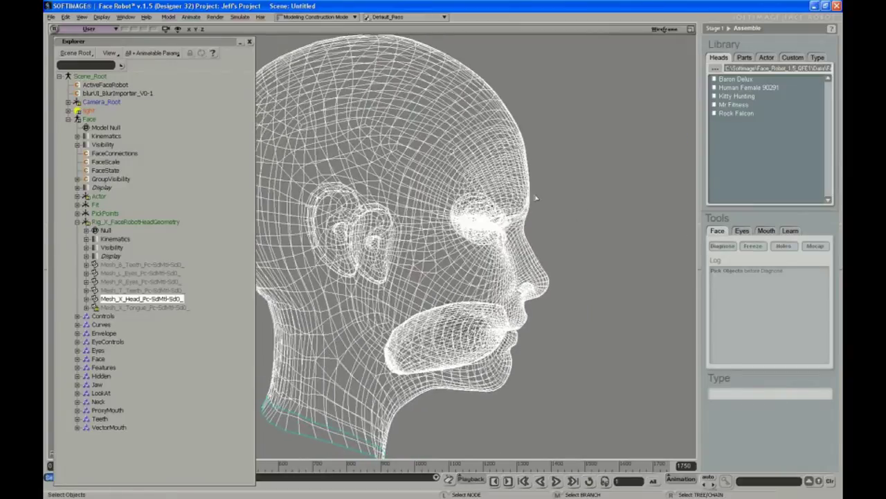
left_click_drag(568, 163, 588, 189)
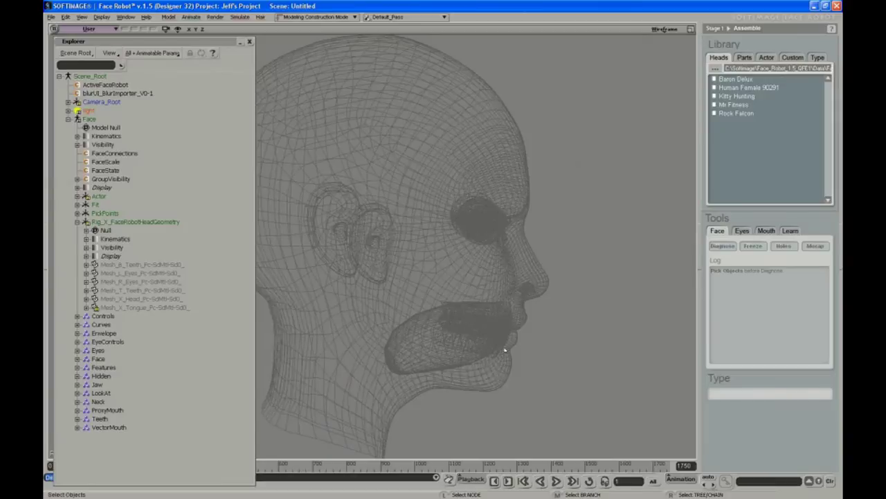
Step: Examine the mouth cavity and eye areas of the wireframe head from several angles
key("s")
right_click_drag(517, 225, 479, 245)
left_click(546, 255)
key("s")
middle_click_drag(547, 254, 540, 214)
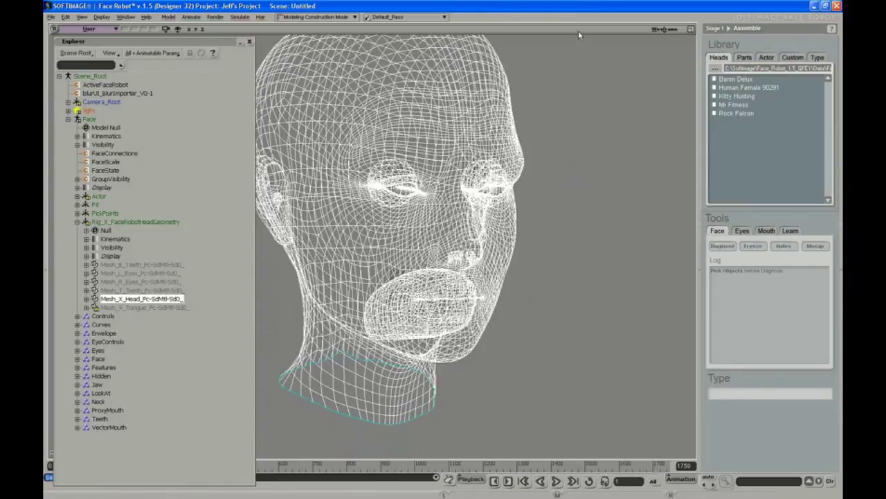
key("s")
right_click_drag(429, 268, 467, 195)
key("s")
middle_click_drag(474, 196, 465, 198)
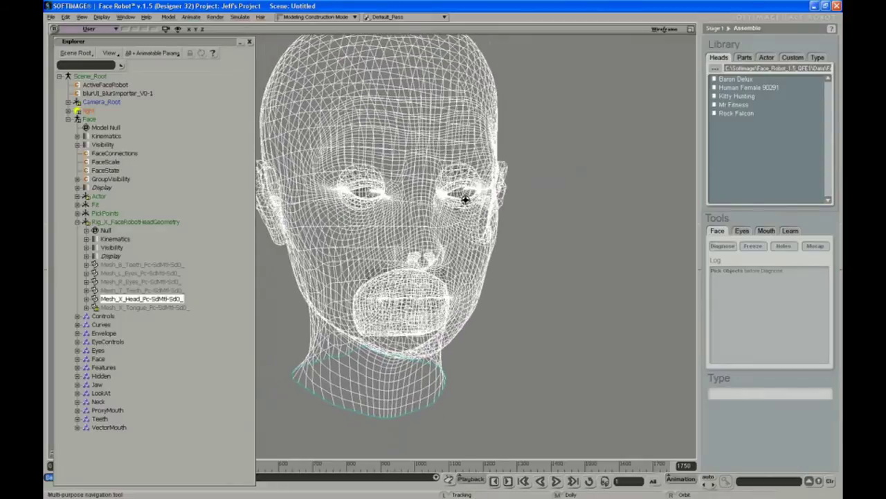
left_click_drag(465, 198, 492, 214)
Step: Return the viewport to Textured display, face the head from the front and deselect it
middle_click(664, 31)
key("s")
right_click_drag(578, 235, 550, 239)
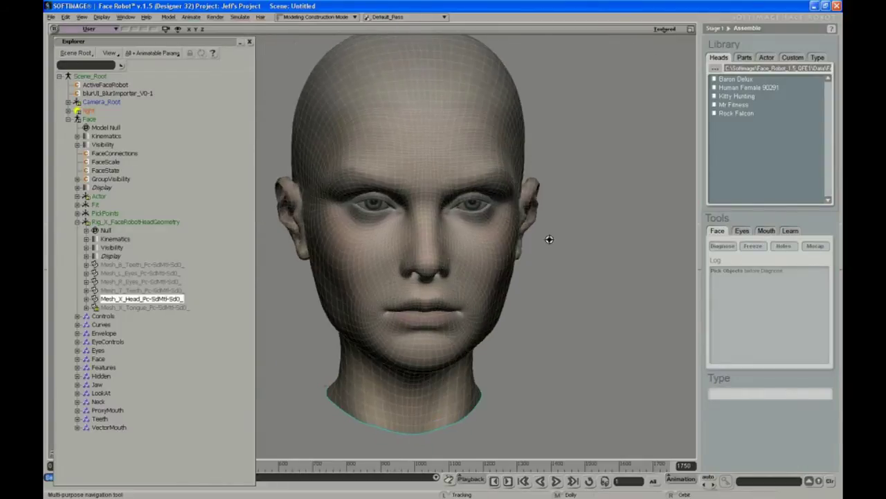
left_click(583, 252)
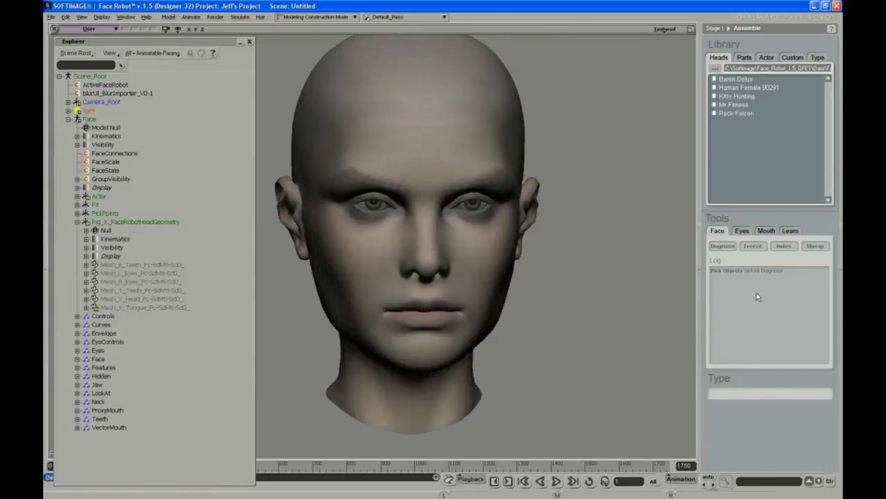
Step: Inspect the deselected textured head from the front and three-quarter views
mouse_move(572, 83)
right_mouse_down()
mouse_move(548, 220)
mouse_move(511, 257)
mouse_move(540, 261)
right_mouse_up()
left_click(512, 258)
key("s")
key("s")
right_click_drag(561, 292, 566, 297)
left_click(566, 297)
key("s")
right_click_drag(397, 247, 440, 203)
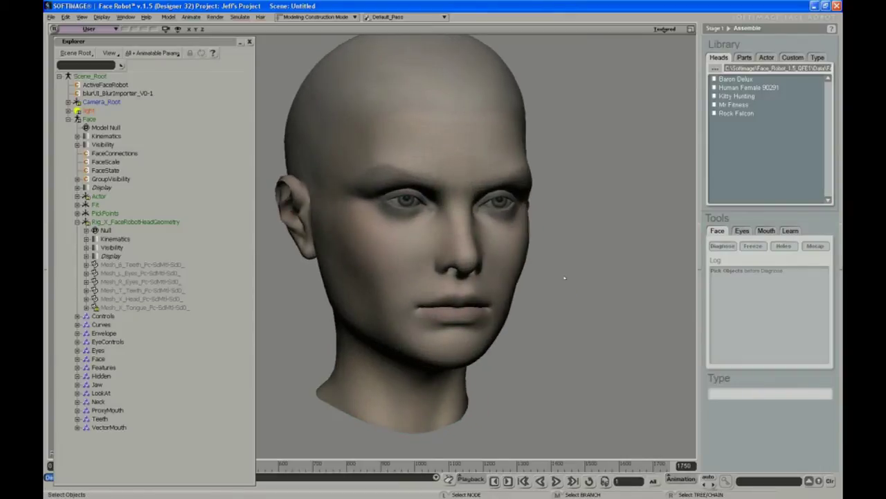
key("s")
middle_click_drag(536, 272, 493, 265)
right_click_drag(492, 265, 499, 263)
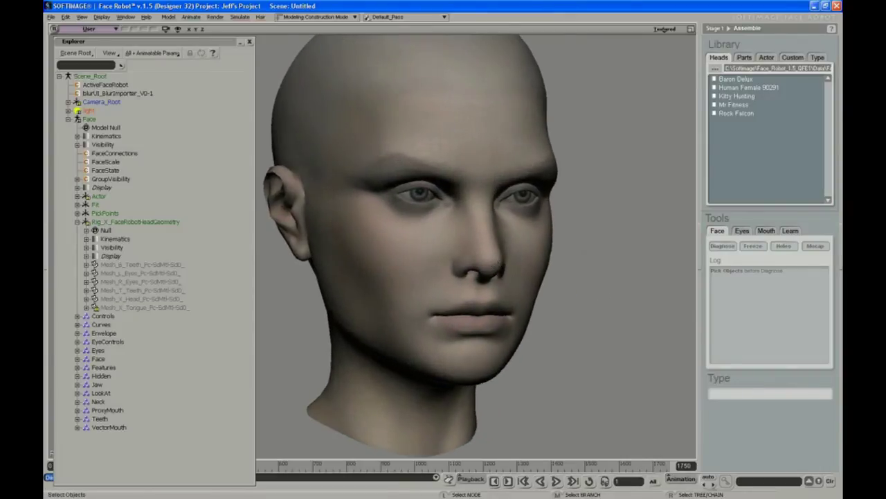
Step: Select the right eye mesh and view it up close in Wireframe display
left_click(416, 200)
middle_click(668, 32)
key("s")
mouse_move(553, 187)
right_mouse_down()
mouse_move(585, 181)
mouse_move(566, 180)
right_mouse_up()
middle_click_drag(566, 180, 540, 243)
left_click_drag(541, 243, 502, 247)
middle_click_drag(503, 247, 482, 245)
right_click_drag(482, 246, 530, 220)
Step: Check the right eye's centre with the rotation manipulator, leave the Rotate tool and deselect the eye
key("c")
key("s")
key("s")
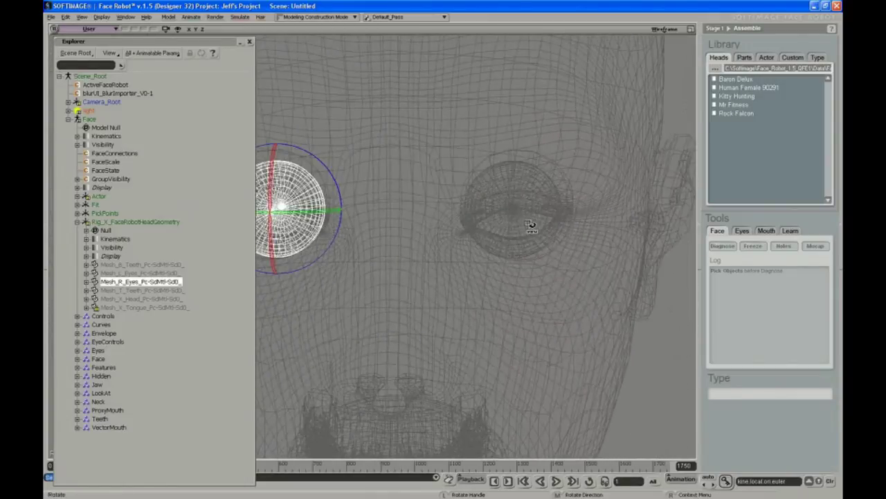
key("s")
middle_click_drag(457, 148, 421, 178)
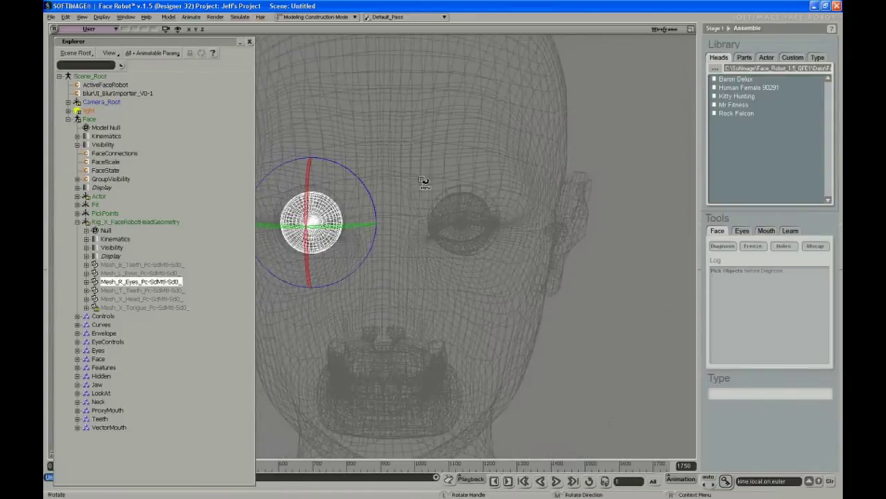
mouse_move(431, 209)
right_mouse_down()
mouse_move(401, 212)
mouse_move(434, 242)
mouse_move(405, 240)
mouse_move(430, 216)
right_mouse_up()
key("space")
left_click(609, 330)
Step: Restore the Textured display, close the Explorer and bring the whole head into view
key("s")
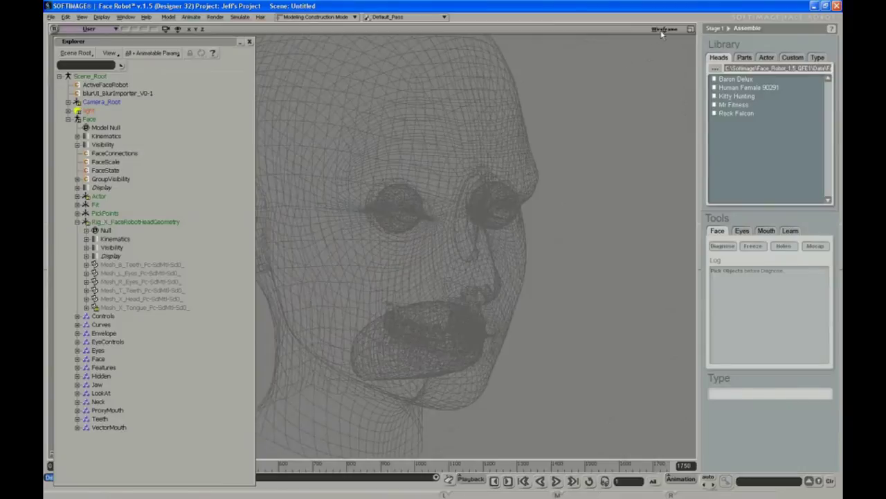
left_click(468, 315)
right_click_drag(469, 315, 546, 311)
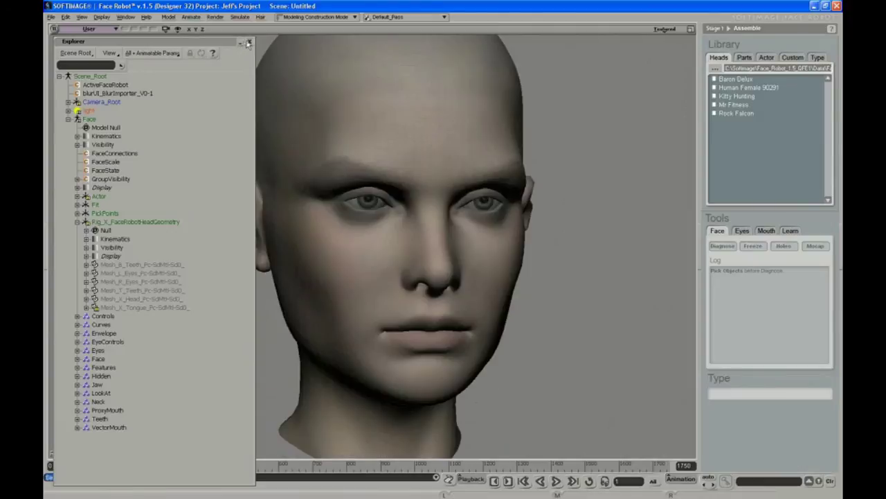
left_click(250, 42)
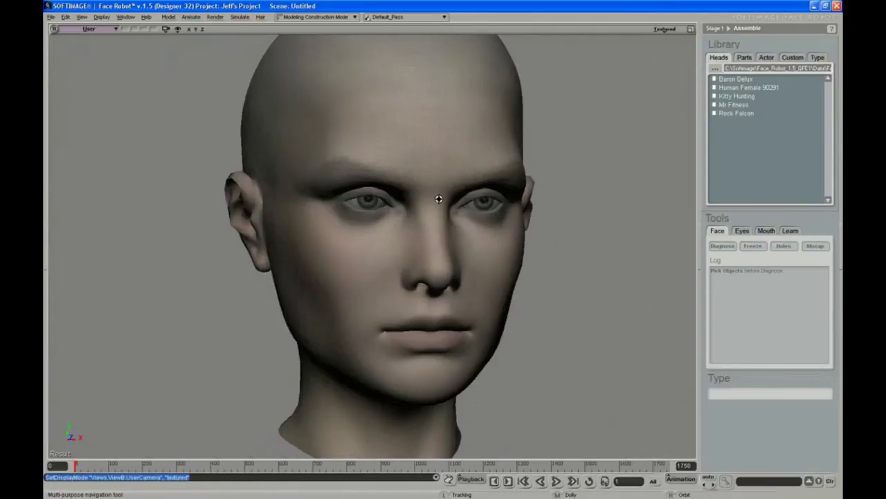
middle_click_drag(439, 199, 425, 168)
left_click_drag(425, 168, 415, 182)
right_click_drag(436, 184, 483, 234)
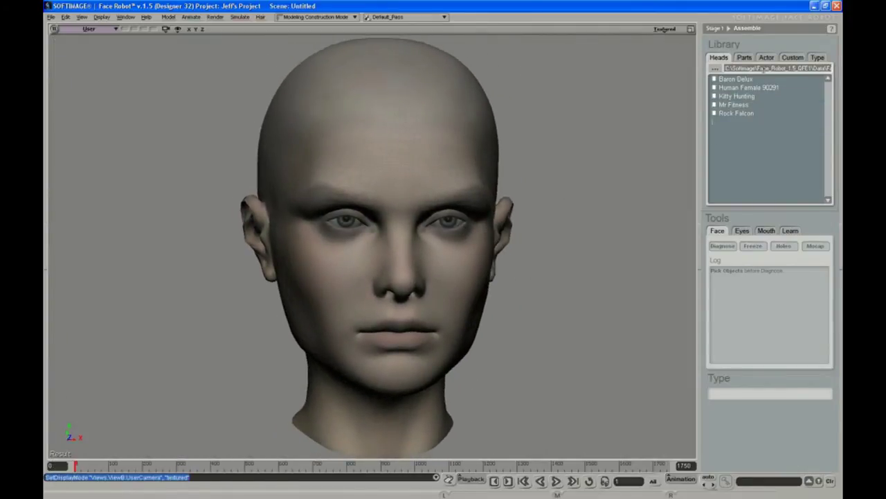
Step: Apply the Human Face Symmetric type from the Library to the head
left_click(821, 60)
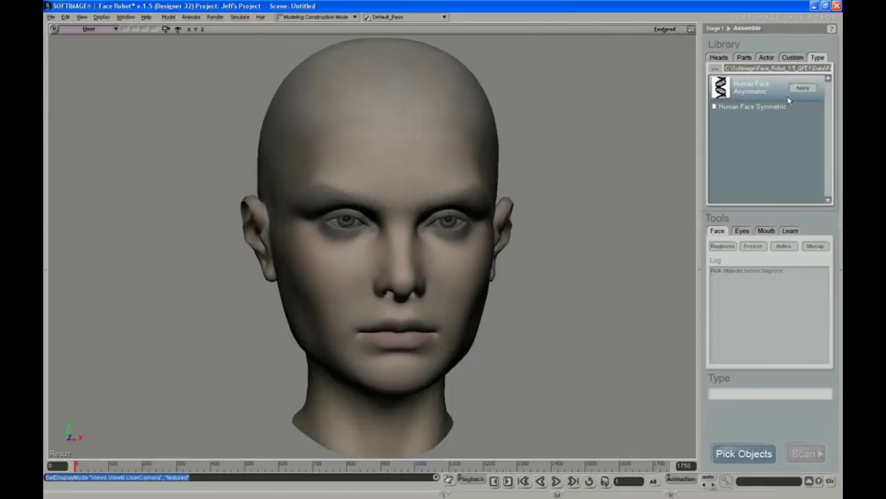
mouse_move(762, 83)
mouse_move(760, 106)
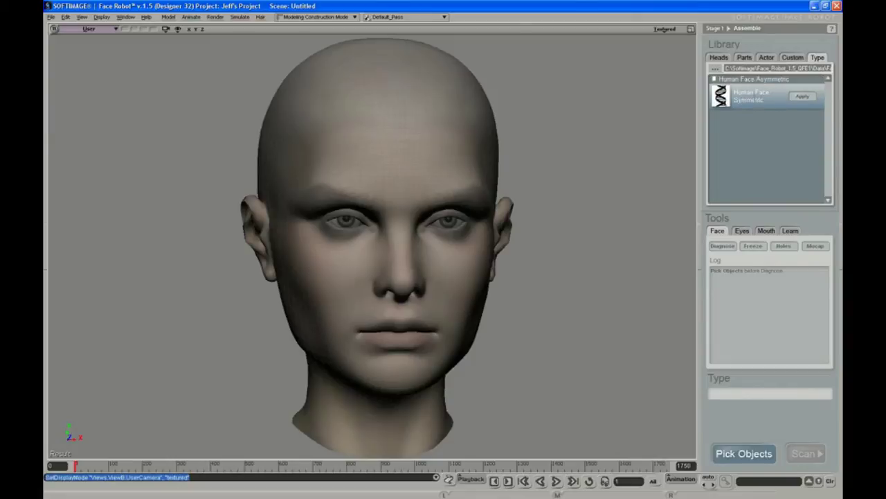
left_click(800, 99)
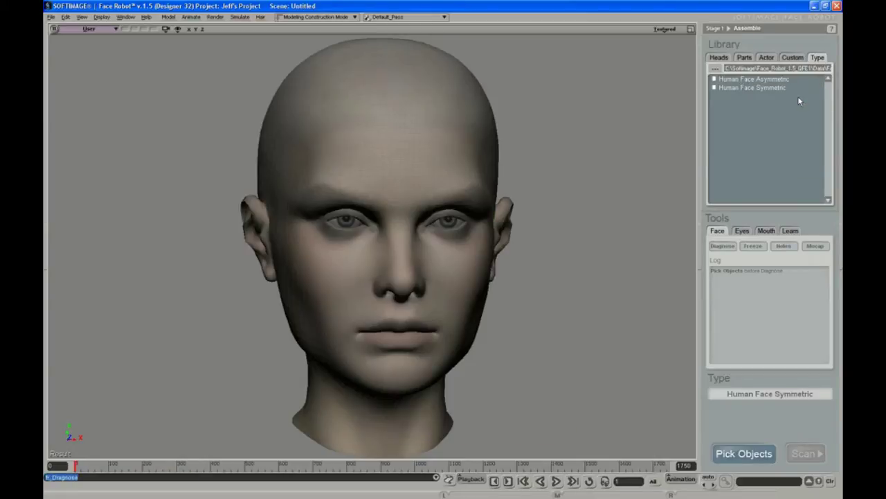
Step: Pick the head as the face mesh, both eyeball meshes, and the upper and lower teeth as the face objects
left_click_drag(440, 254, 471, 267)
left_click(743, 452)
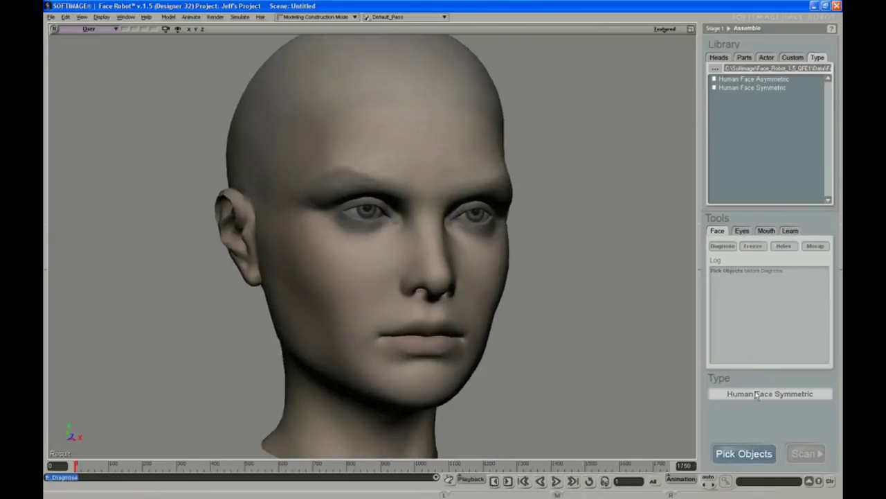
left_click(754, 457)
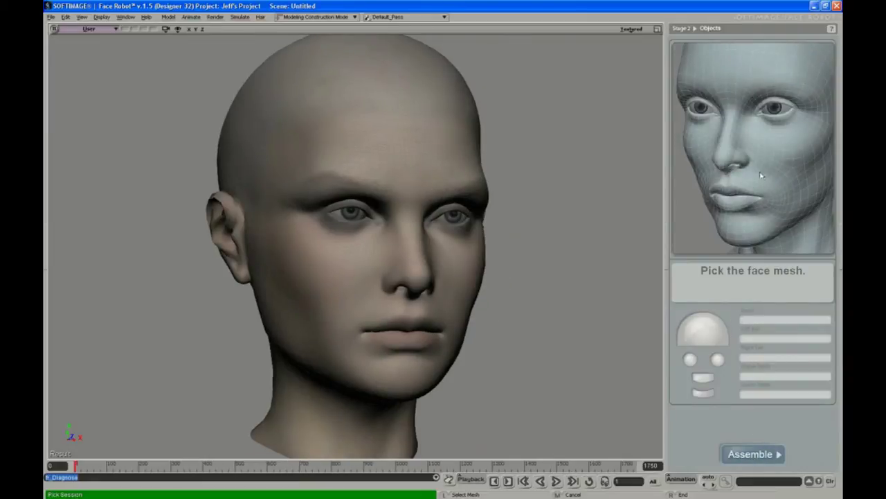
left_click(471, 148)
left_click(451, 138)
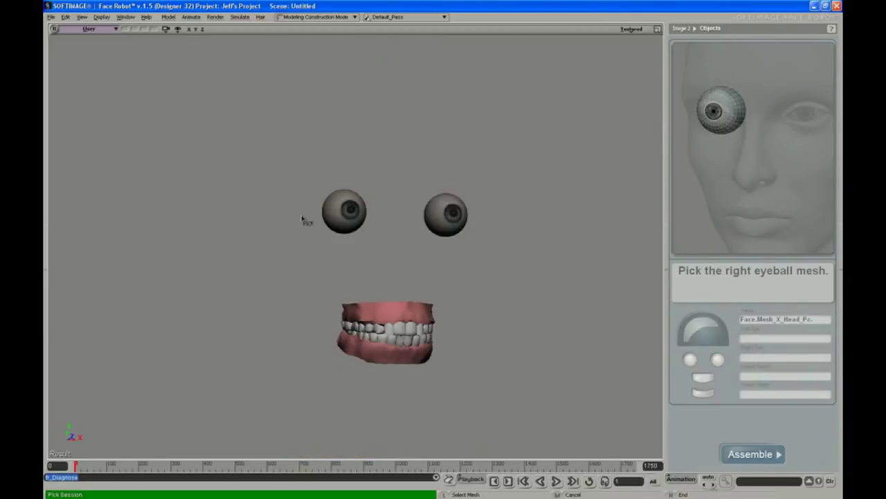
left_click(330, 219)
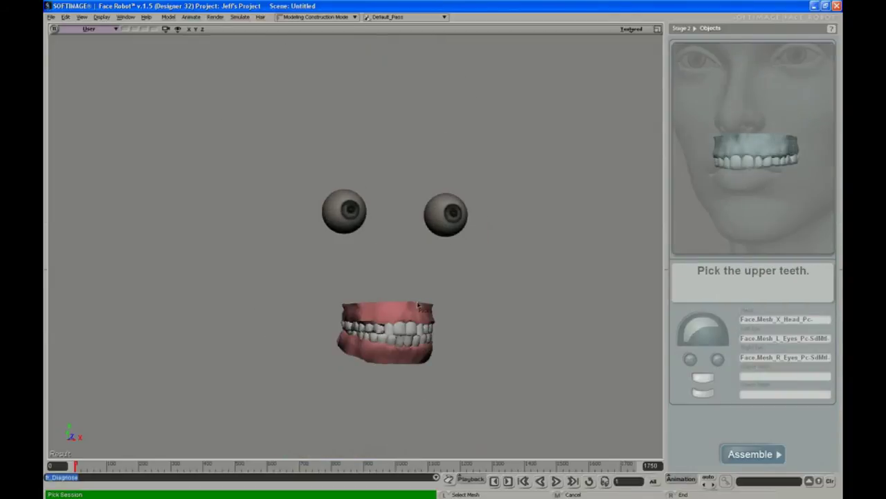
left_click(435, 341)
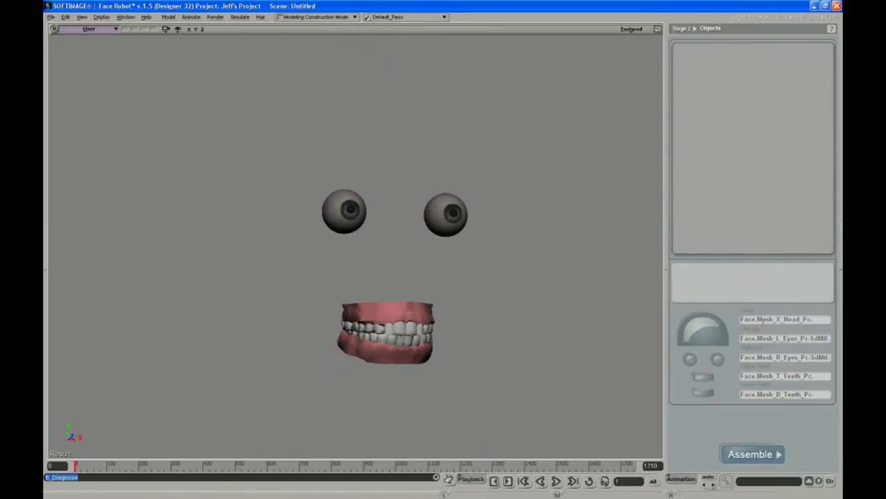
Step: Pick the face mesh again for its head slot and return to the Assemble stage
left_click(706, 337)
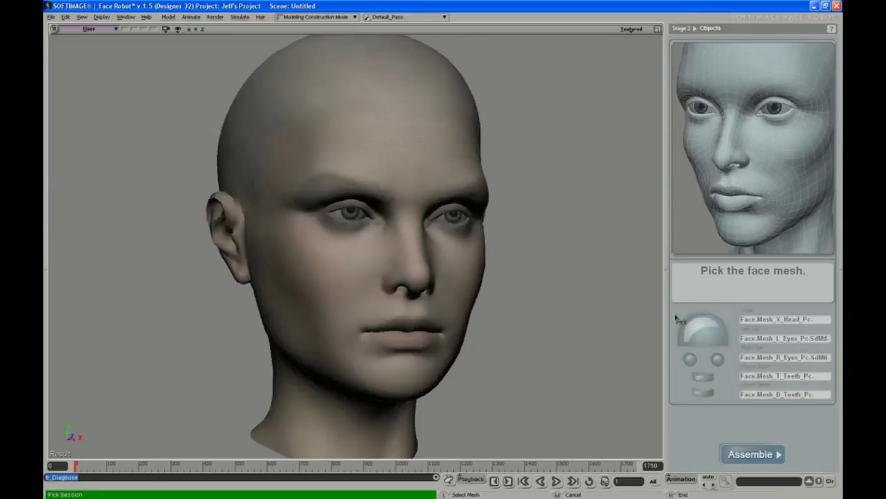
left_click(423, 139)
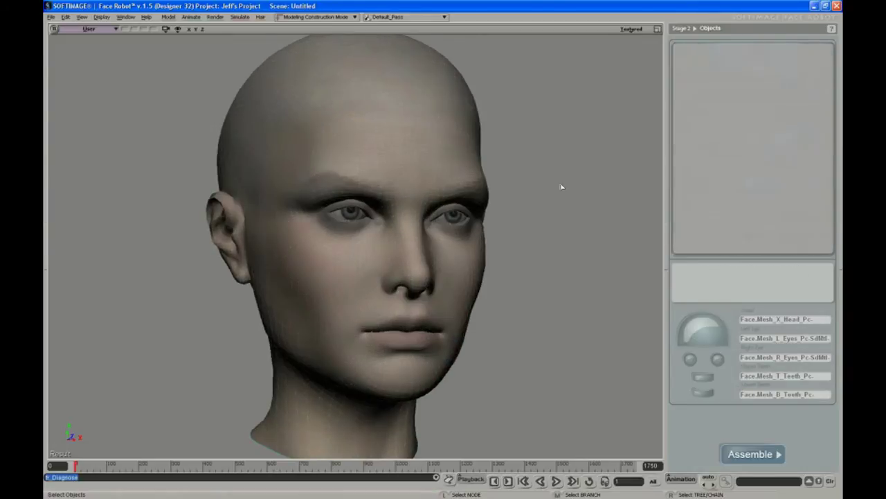
left_click(762, 458)
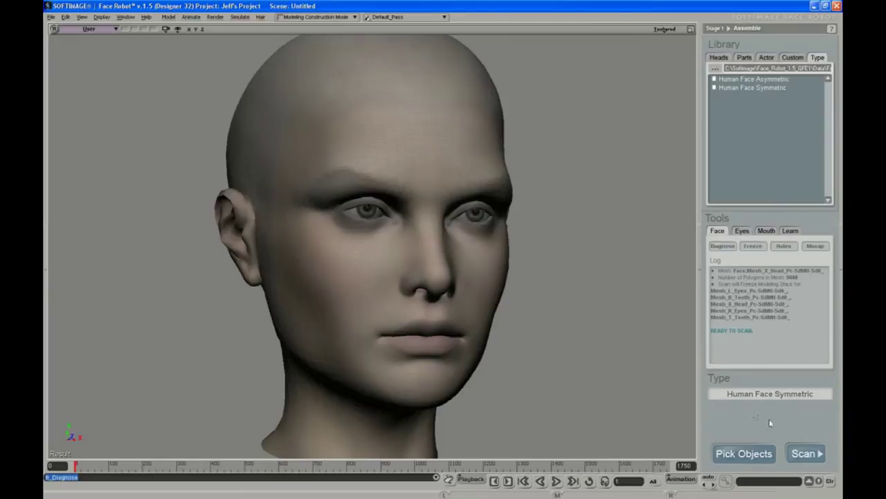
Step: Scan the assembled head, start landmark picking and mark the tip of the nose
left_click(812, 458)
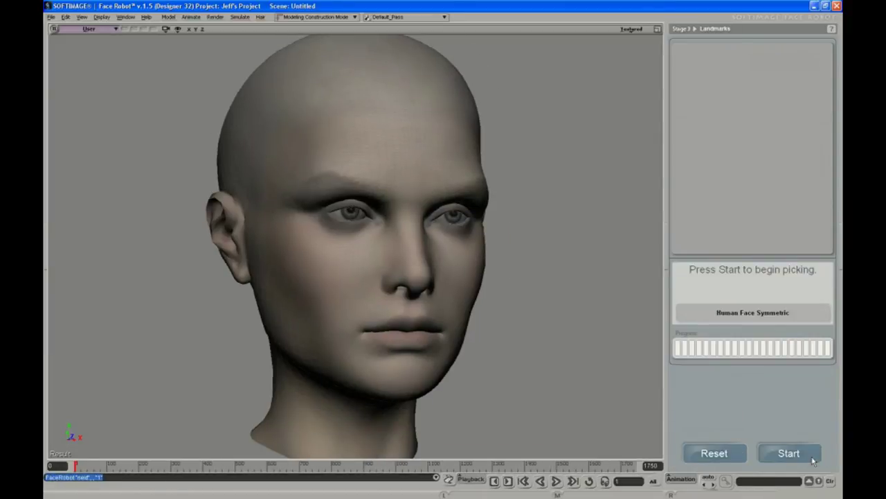
left_click(800, 451)
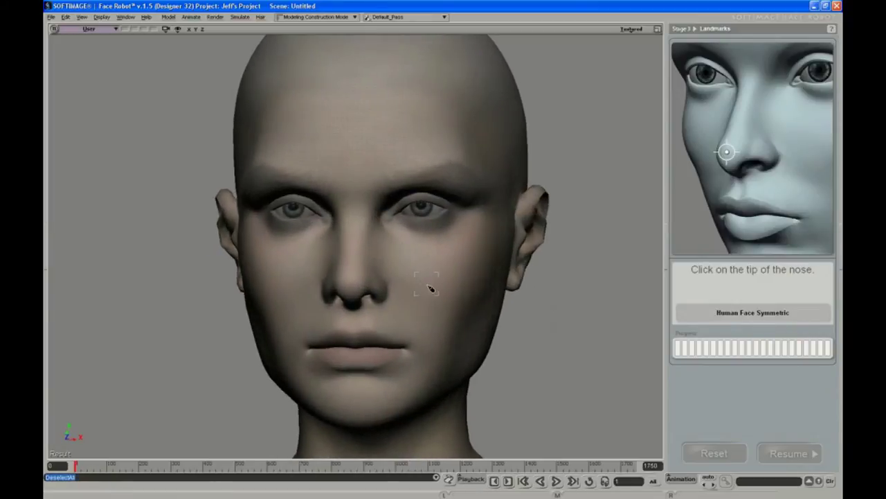
key("s")
middle_click_drag(351, 282, 378, 297)
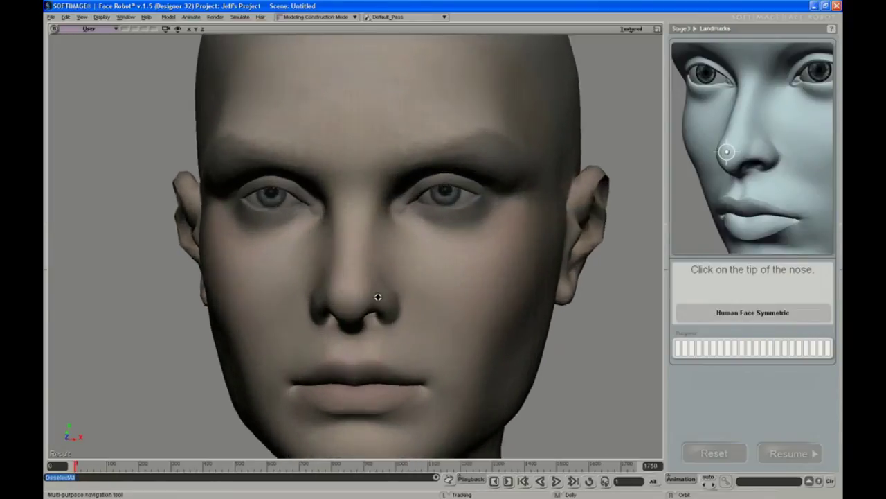
left_click_drag(354, 293, 387, 245)
middle_click_drag(387, 245, 380, 291)
right_click_drag(380, 291, 447, 282)
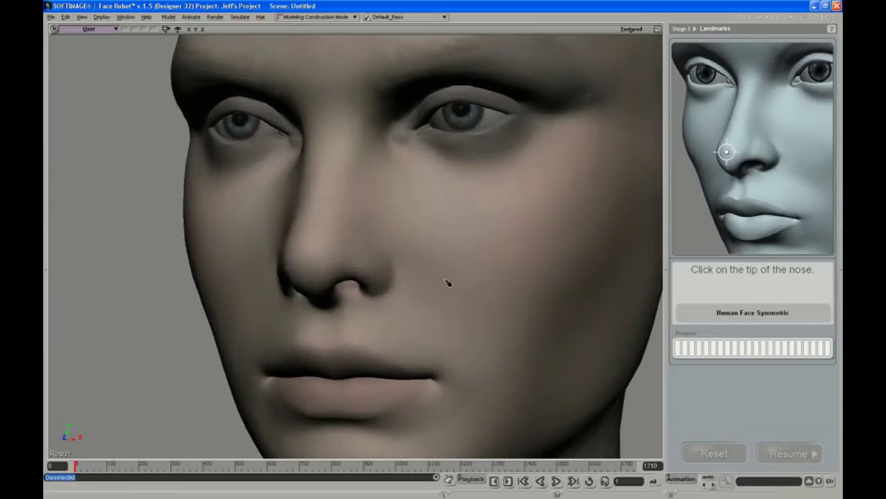
left_click(303, 259)
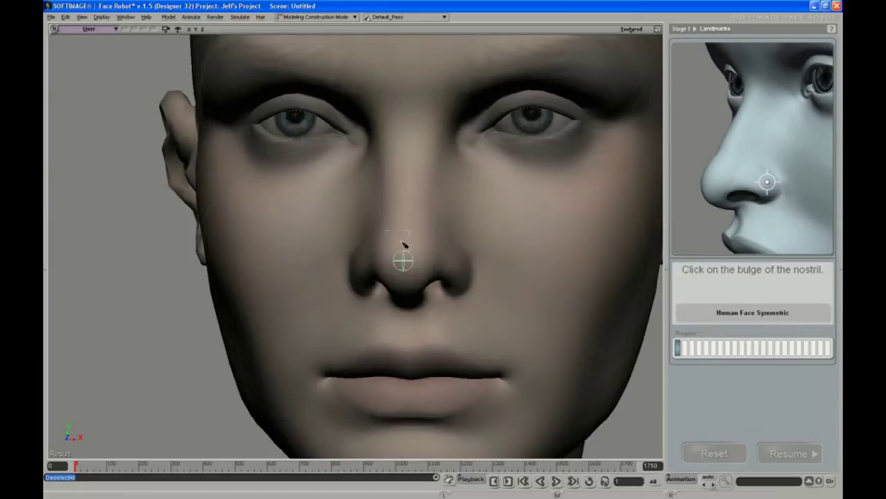
Step: Mark the bulge of the nostril from a three-quarter view
key("s")
middle_click_drag(416, 210, 441, 221)
key("s")
right_click_drag(438, 251, 391, 261)
middle_click_drag(391, 261, 422, 289)
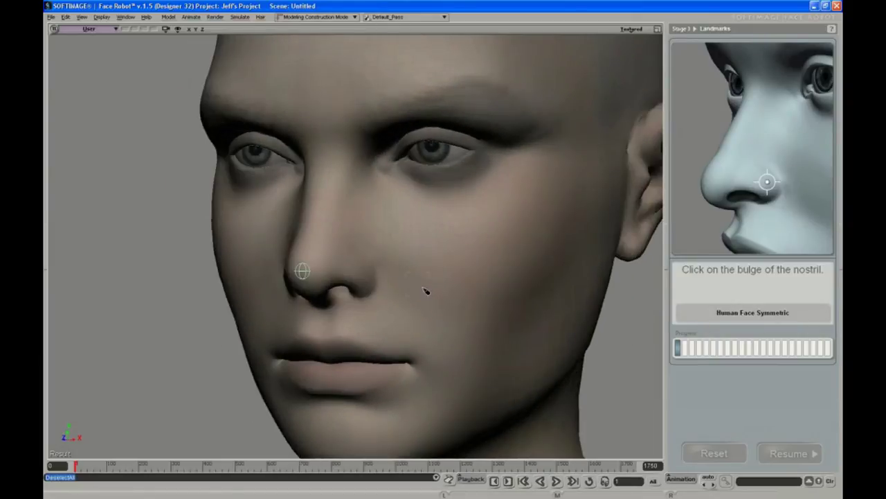
left_click(367, 274)
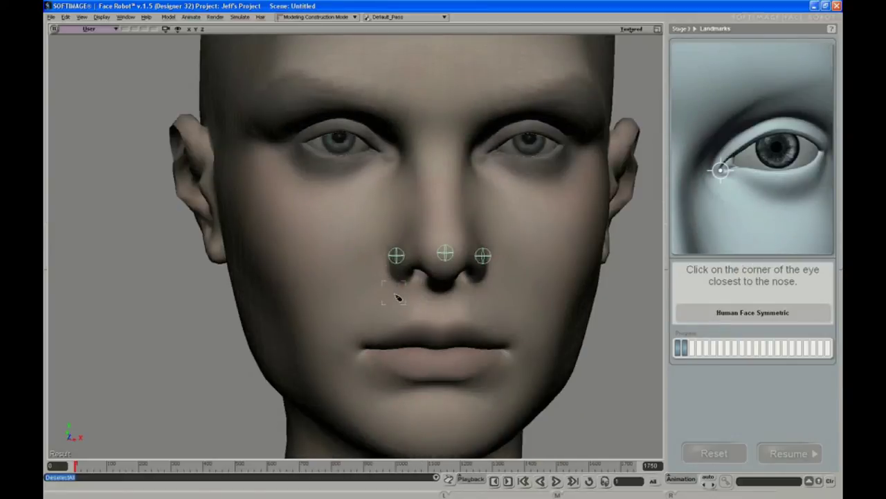
Step: Go back one landmark and mark the bulge of the nostril again
key("s")
right_click_drag(399, 297, 414, 289)
middle_click(399, 288)
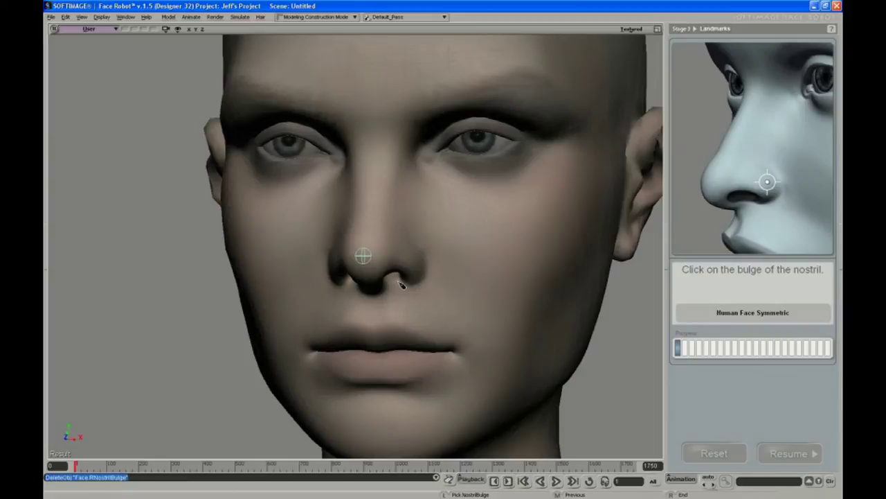
left_click(415, 260)
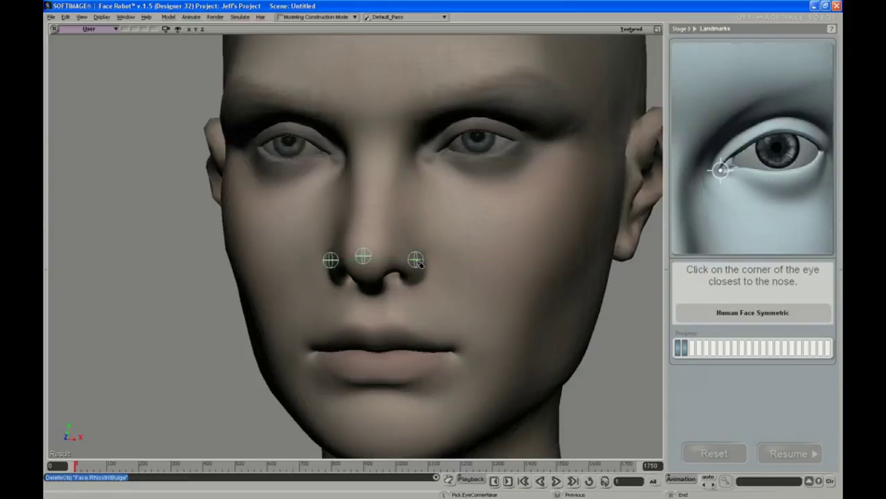
Step: Pause and resume landmark picking, and place the inner eye corner landmark just below the eye
key("s")
right_click_drag(448, 280, 440, 281)
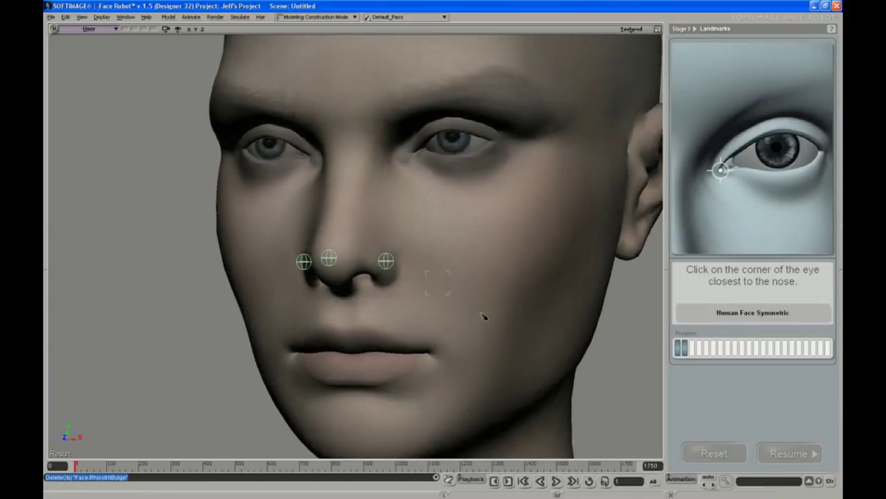
right_click(641, 382)
key("s")
right_click_drag(383, 248, 377, 255)
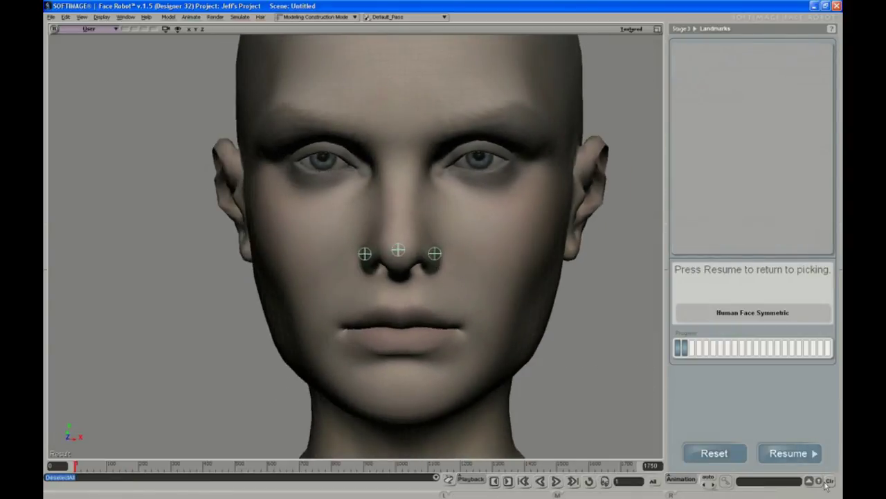
left_click(782, 456)
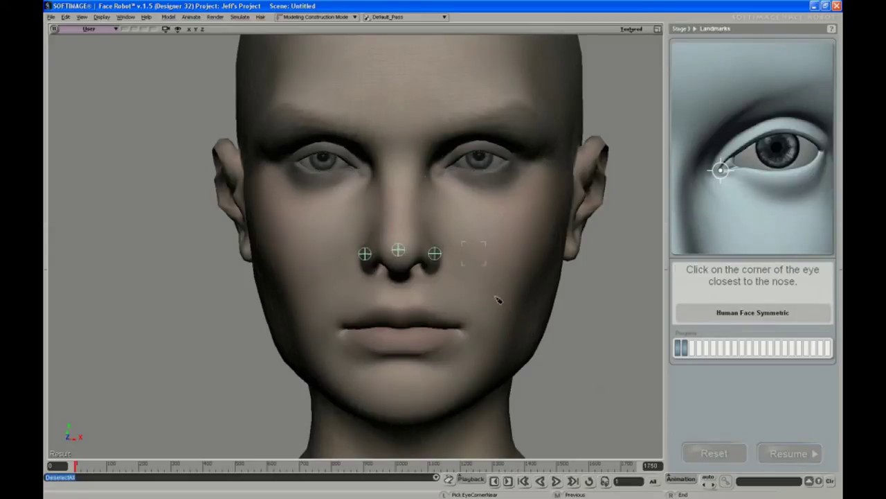
left_click(446, 187)
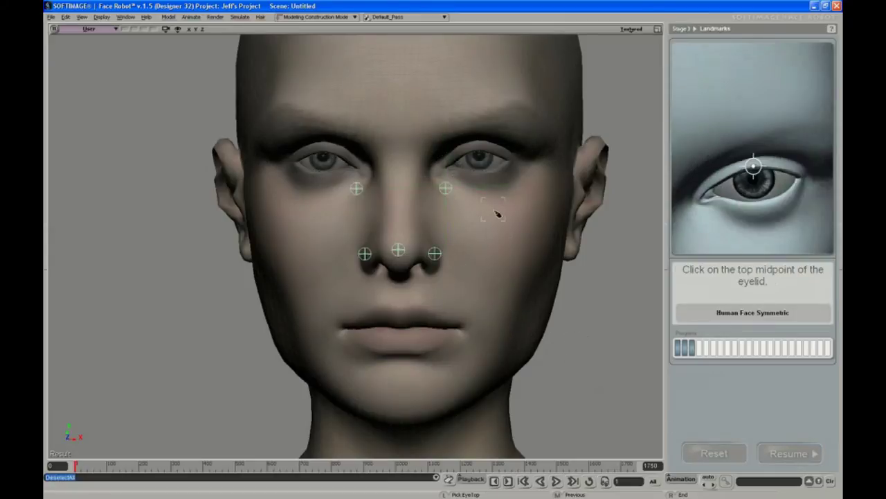
Step: Delete both misplaced inner eye corner landmarks, resume picking and mark the eye corner closest to the nose
key("s")
right_click_drag(483, 276, 459, 289)
key("s")
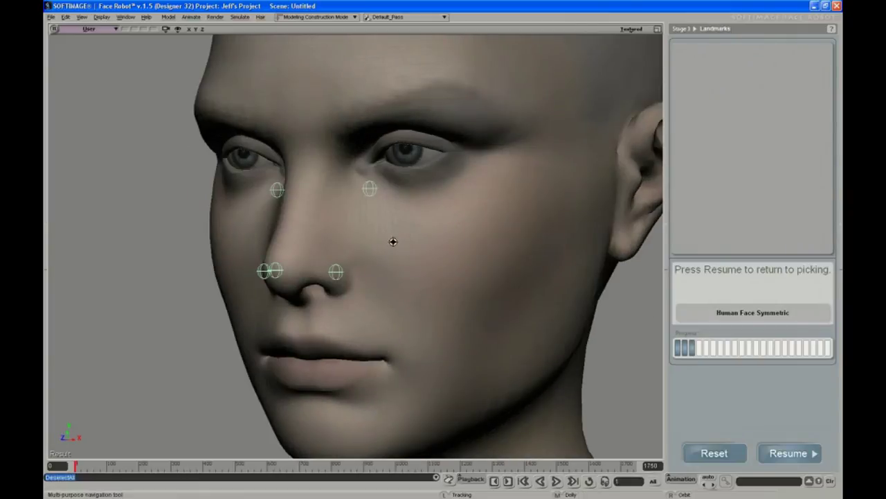
right_click_drag(392, 242, 433, 240)
left_click(450, 188)
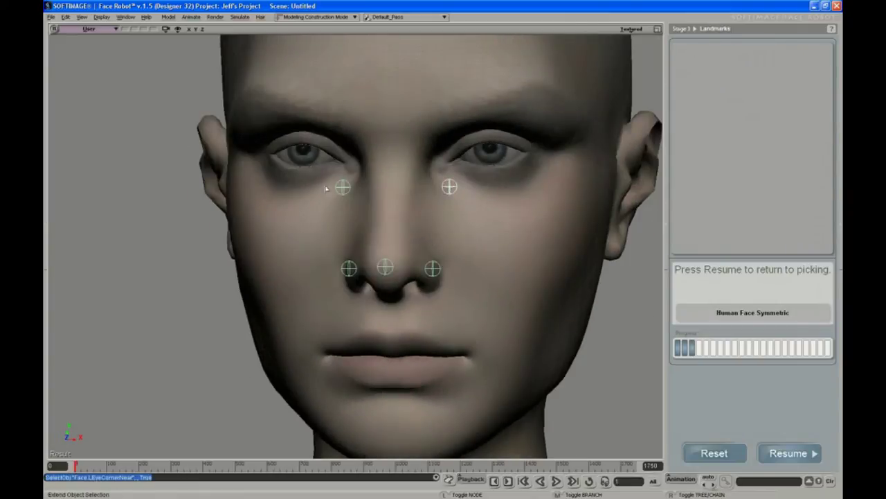
key("Delete")
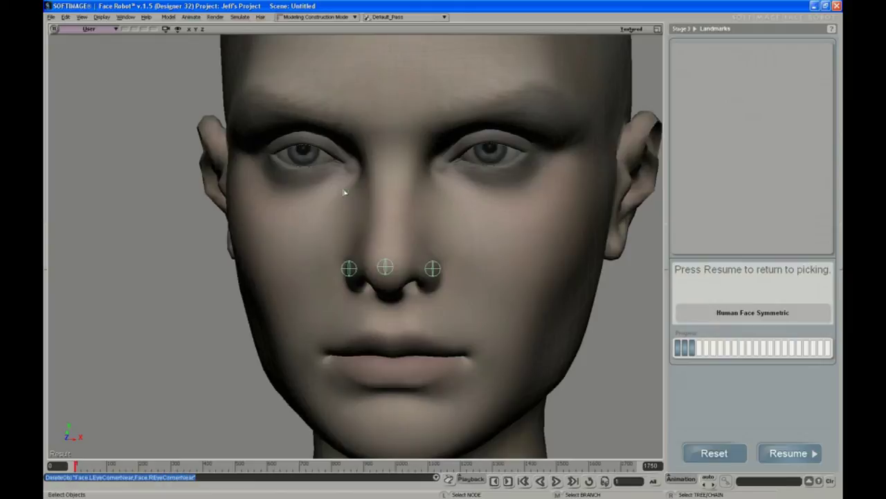
left_click(788, 452)
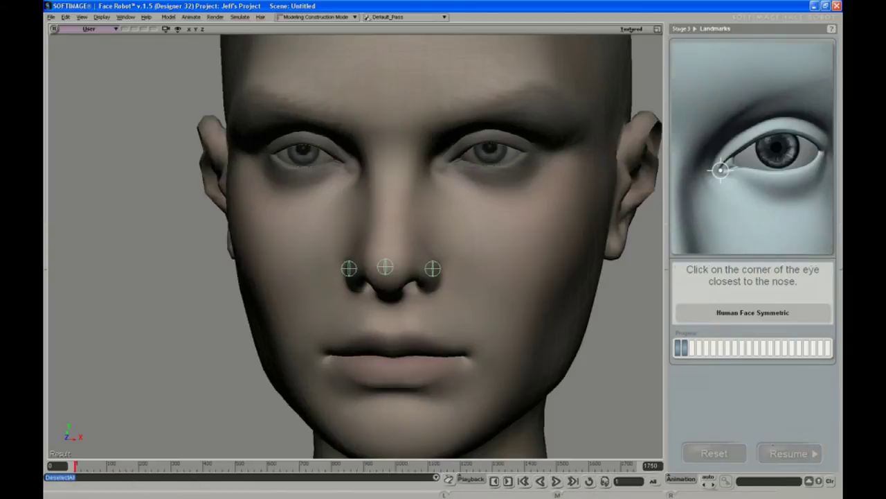
left_click(451, 164)
Step: Pause picking, delete the left eye's inner corner landmark, and resume picking to mark that corner again
right_click(591, 337)
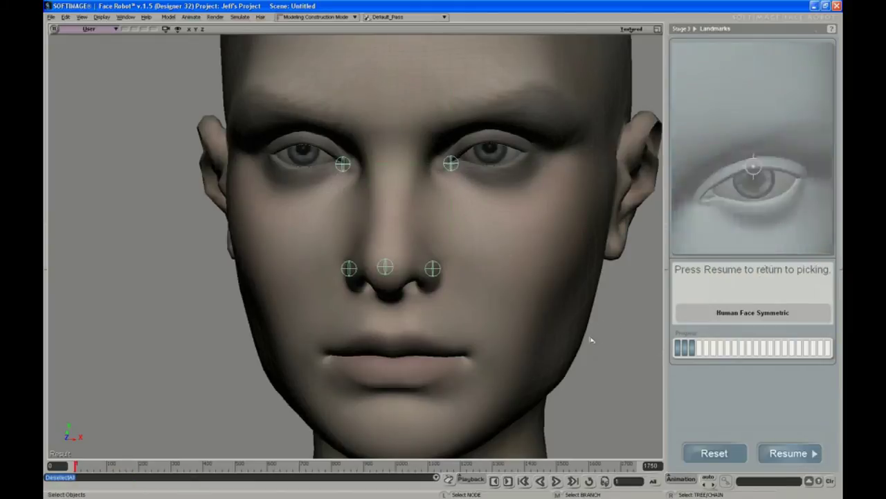
left_click(450, 164)
key("Delete")
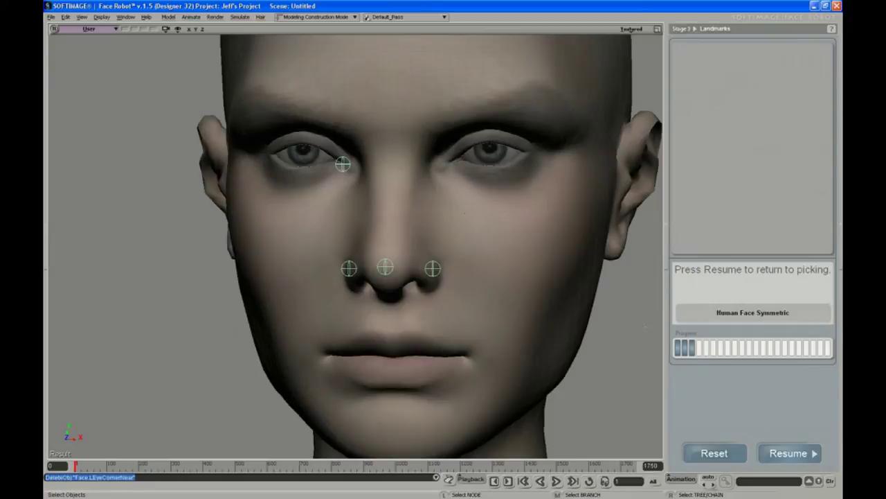
left_click(784, 454)
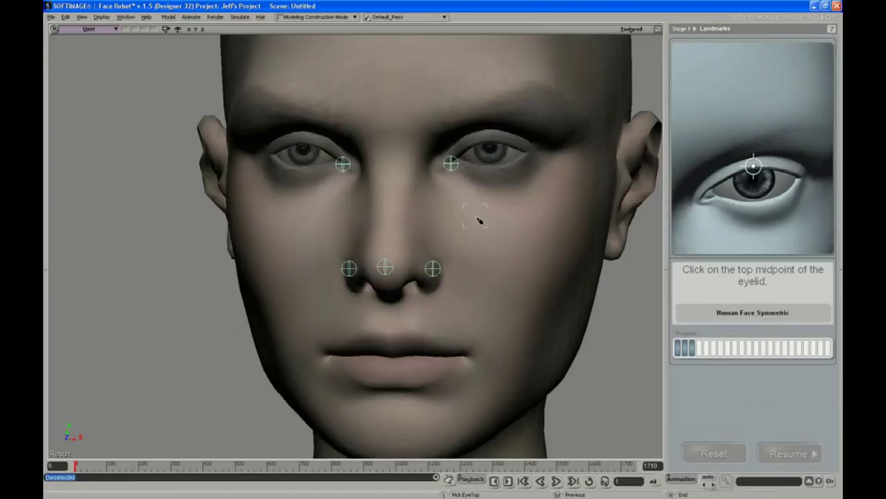
Step: Mark the remaining eyelid landmarks, the highest point of the eyebrow and a point higher on the forehead
right_click_drag(478, 221, 414, 234)
right_click_drag(401, 191, 436, 206)
middle_click_drag(435, 205, 456, 220)
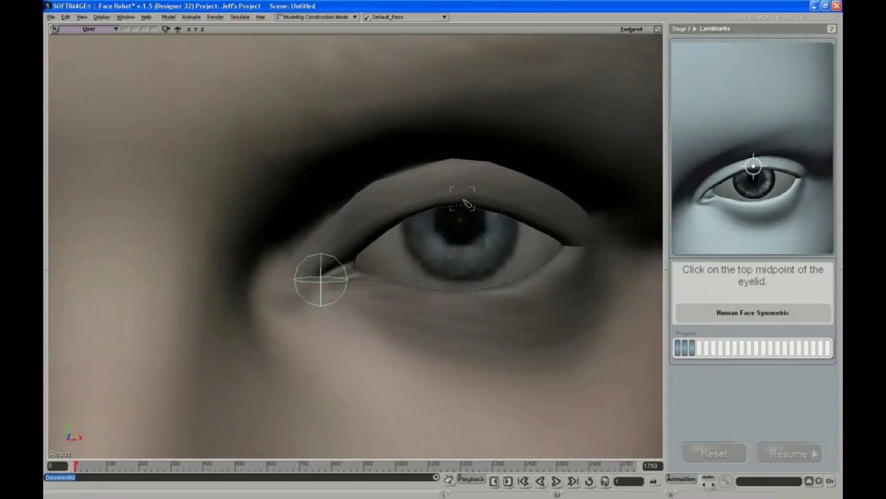
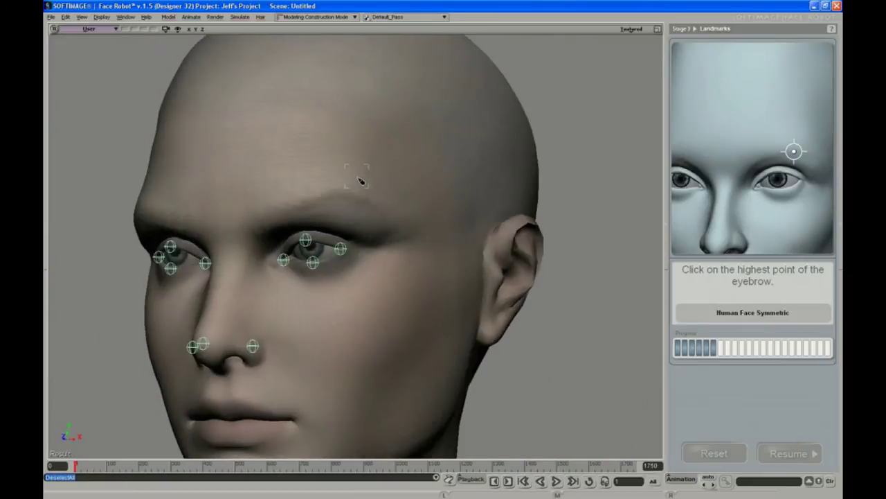
left_click(356, 176)
left_click(401, 72)
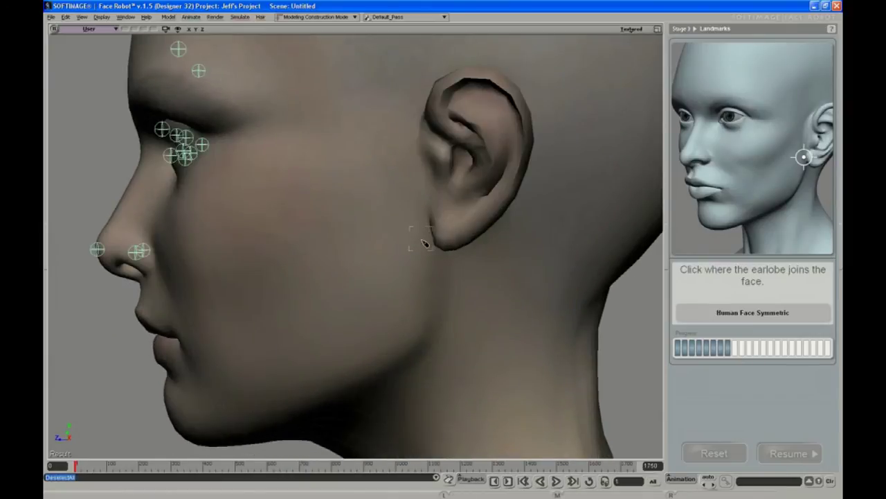
Step: Mark where the earlobe joins the face, the bottom corner of the jaw and the underside of the jaw corner
left_click(424, 242)
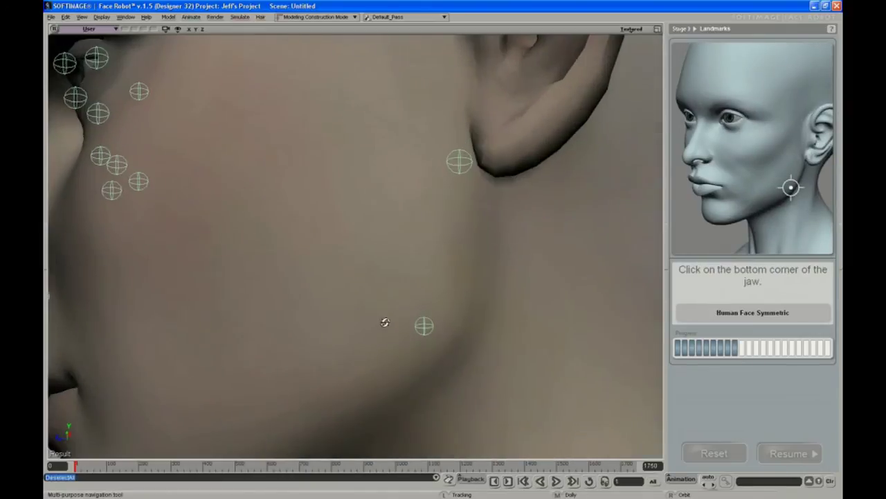
left_click(484, 295)
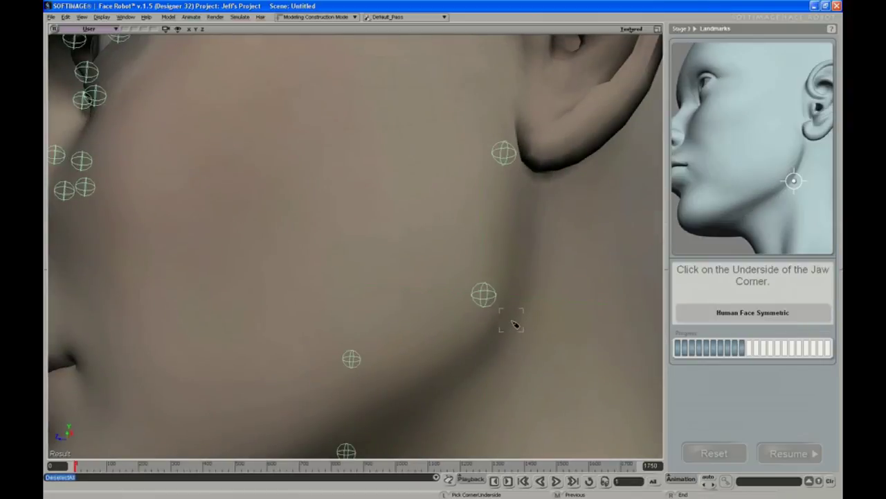
left_click(516, 325)
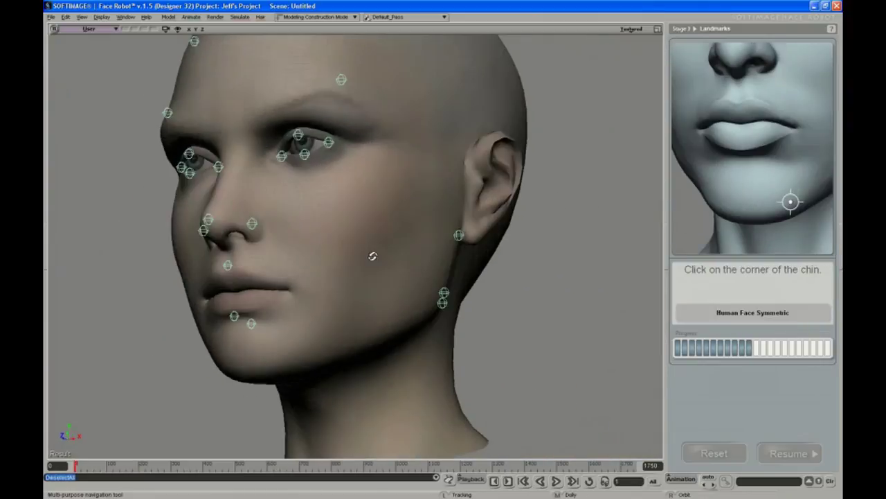
Step: Mark the corner of the chin on the face mesh
right_click_drag(381, 237, 415, 248)
middle_click_drag(393, 259, 384, 295)
left_click_drag(318, 290, 403, 252)
scroll(403, 252, "up", 3)
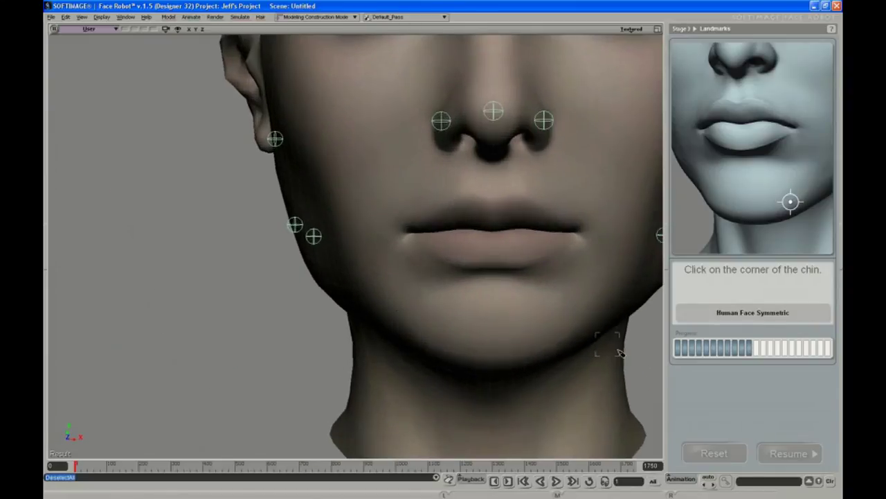
left_click(578, 334)
Step: Mark the lower edge of the lower lip and the upper edge of the upper lip at the mouth's centre
scroll(482, 300, "up", 4)
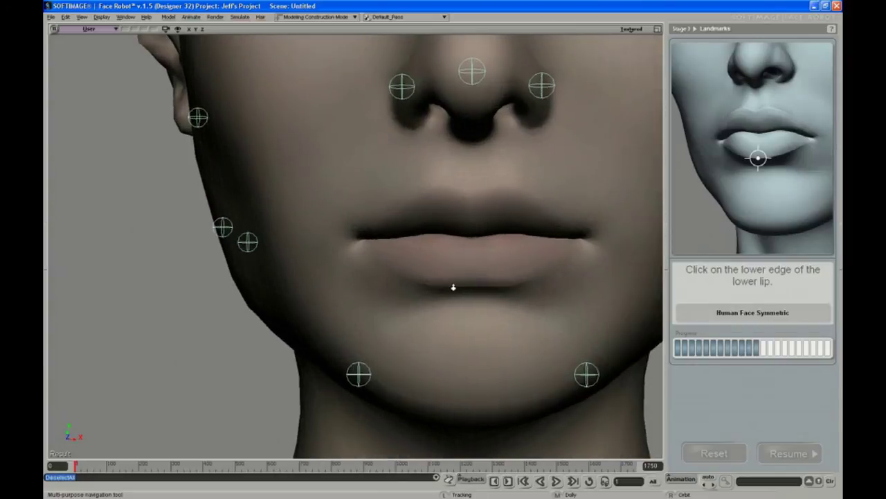
scroll(454, 291, "up", 3)
left_click(519, 299)
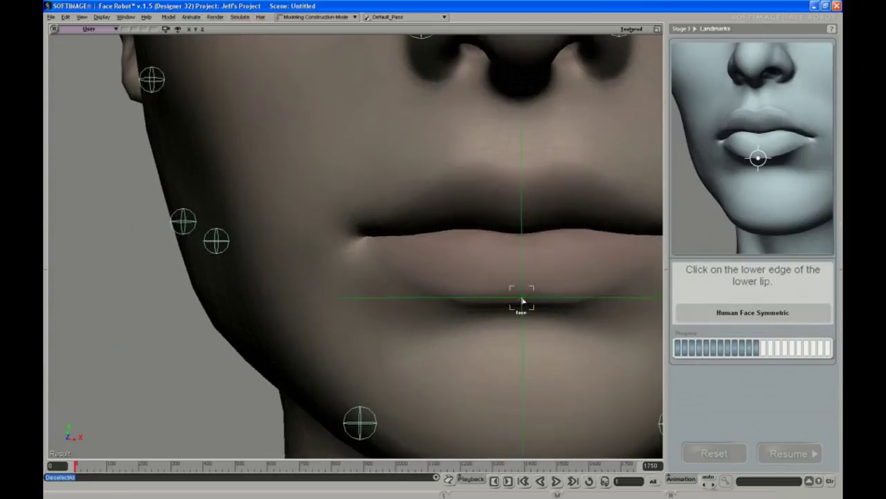
left_click(520, 176)
Step: Mark the corner of the mouth, just outside where the lips meet
scroll(452, 231, "up", 5)
left_click_drag(373, 242, 335, 248)
middle_click_drag(383, 246, 430, 291)
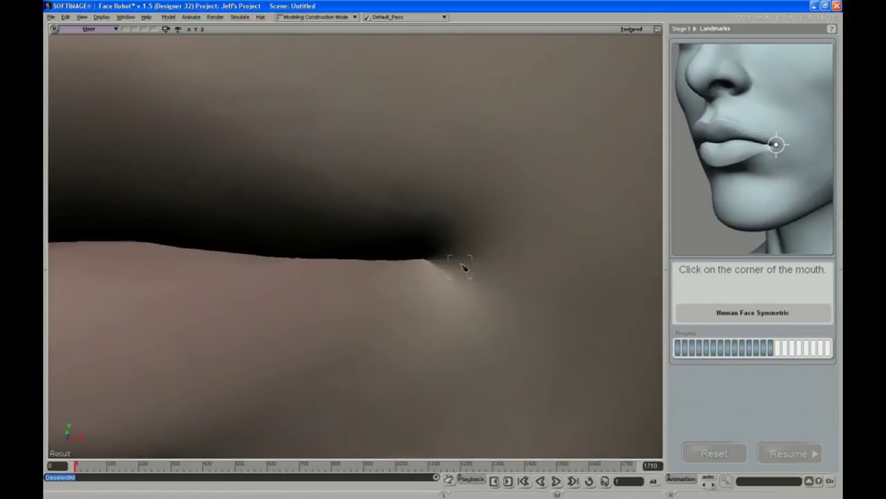
left_click(464, 264)
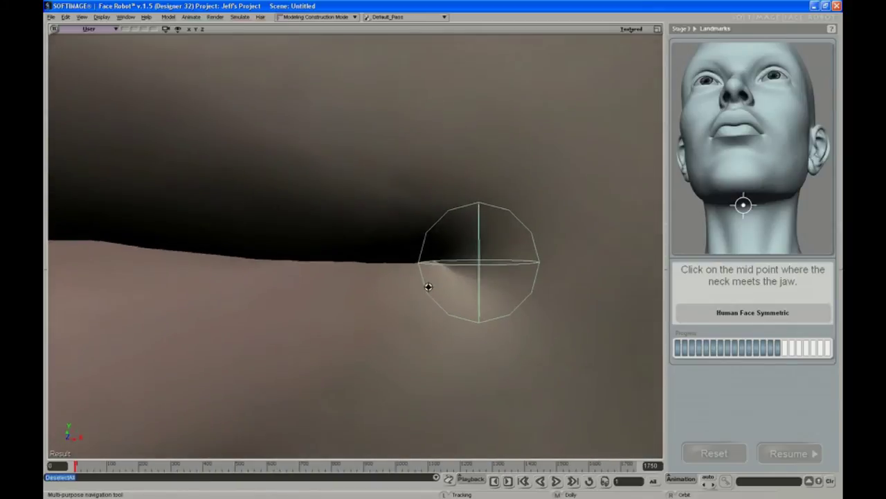
Step: Mark the mid point under the chin where the neck meets the jaw
scroll(416, 298, "down", 3)
right_click_drag(412, 305, 423, 295)
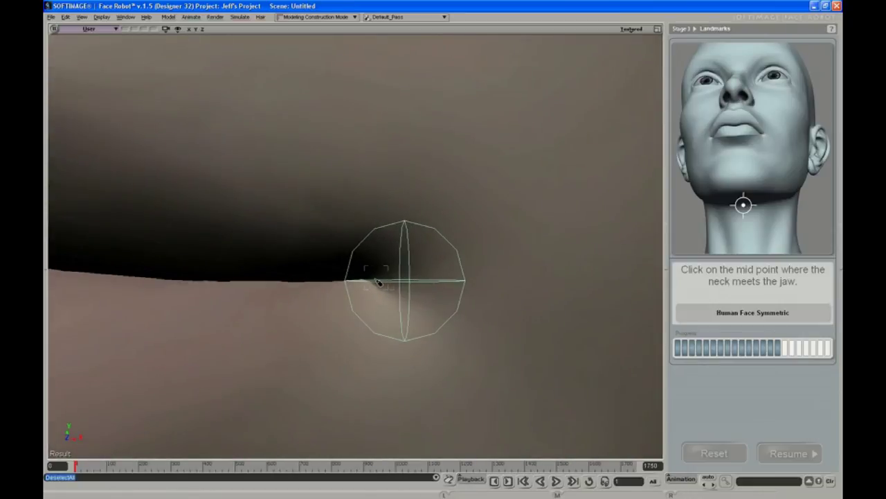
key("s")
middle_click_drag(412, 283, 392, 66)
right_click_drag(321, 237, 341, 240)
middle_click_drag(342, 239, 344, 65)
middle_click_drag(347, 277, 352, 214)
right_click_drag(356, 266, 379, 242)
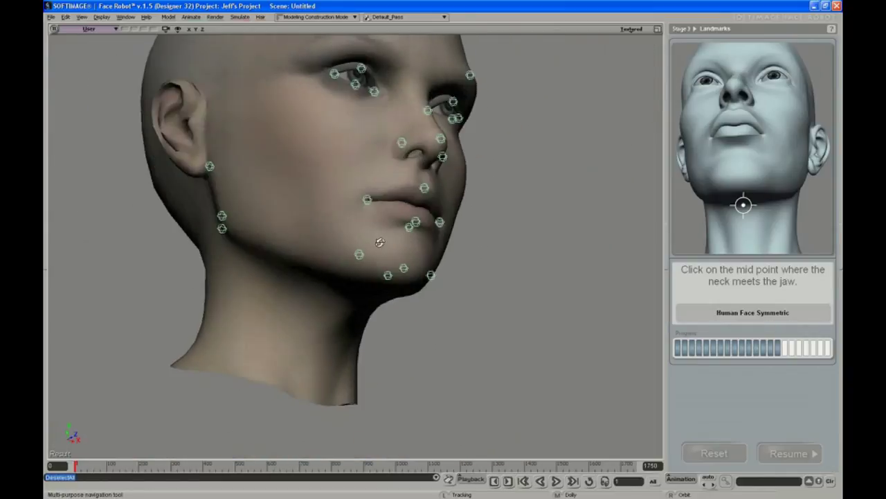
left_click(365, 306)
Step: Mark the Adam's apple, the neck point at the same height below the jaw corner, and the neck side bottom at the tendon
right_click_drag(365, 307, 355, 357)
left_click(329, 380)
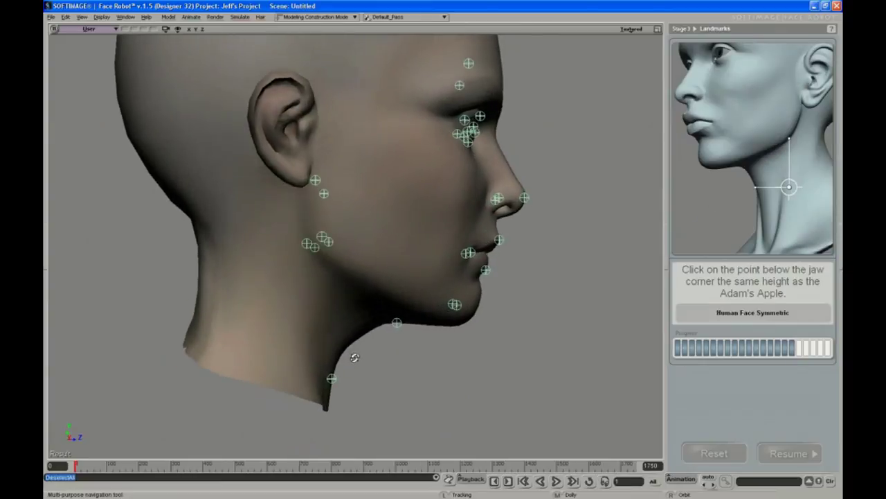
left_click(313, 315)
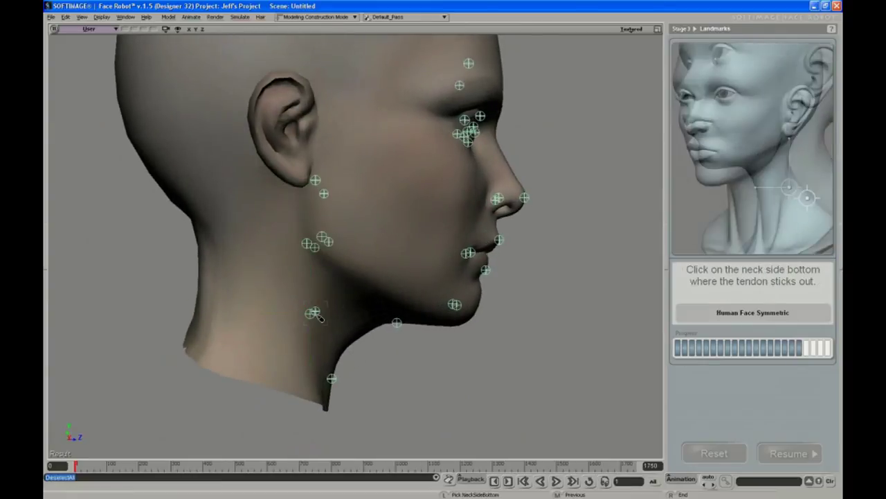
left_click(261, 315)
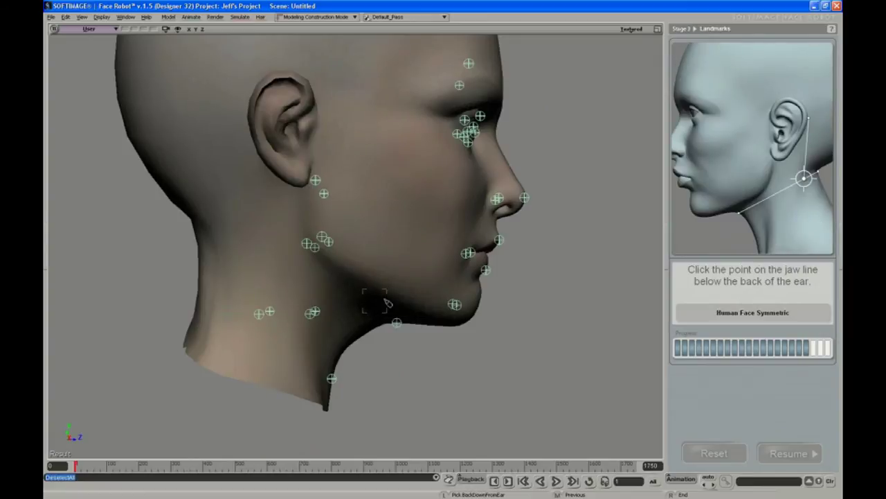
Step: Mark the jaw-line point below the back of the ear, the point slightly below and behind the earlobe, and the ear's outer edge
left_click(269, 226)
key("s")
right_click_drag(282, 226, 250, 221)
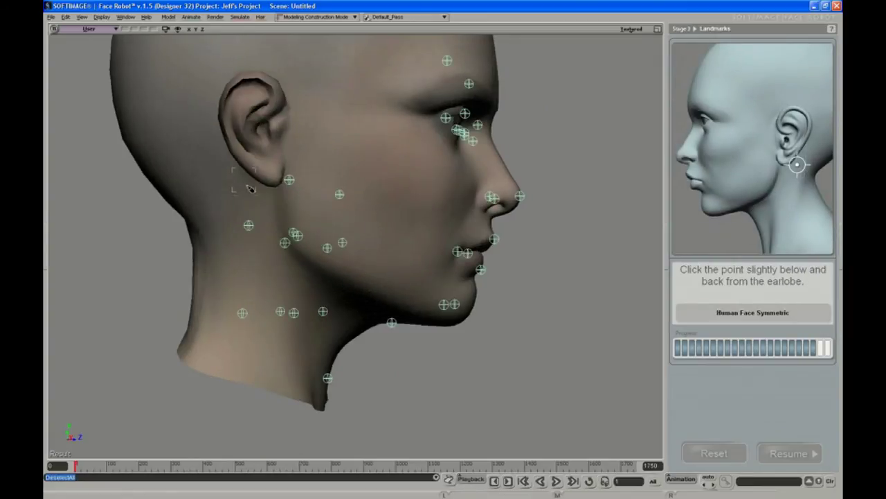
left_click(255, 187)
middle_click_drag(336, 194, 149, 95)
left_click(154, 110)
Step: Check the landmarks around the whole head and finish the landmark picking
middle_click_drag(283, 191, 338, 254)
left_click_drag(337, 253, 324, 259)
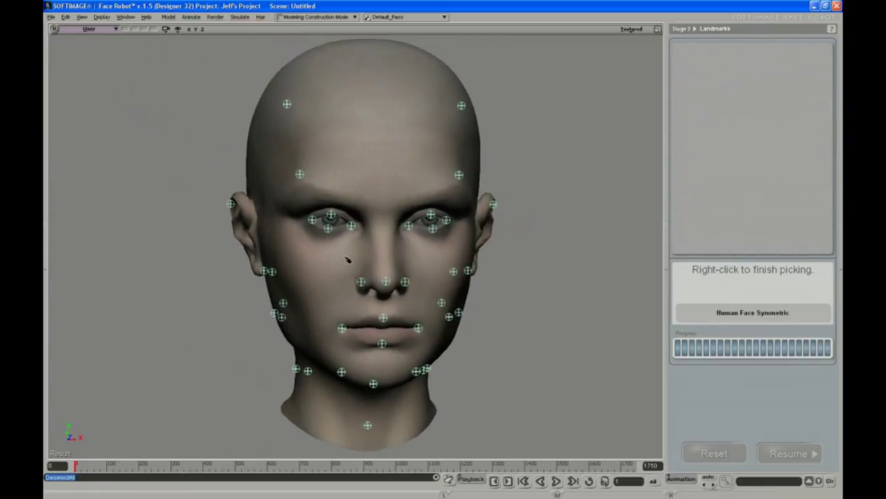
right_click(580, 335)
mouse_move(476, 260)
middle_mouse_down()
mouse_move(485, 254)
mouse_move(487, 266)
mouse_move(505, 268)
mouse_move(489, 266)
middle_mouse_up()
Step: Save the scene under the file name Picked in the project's Scenes folder
left_click(51, 17)
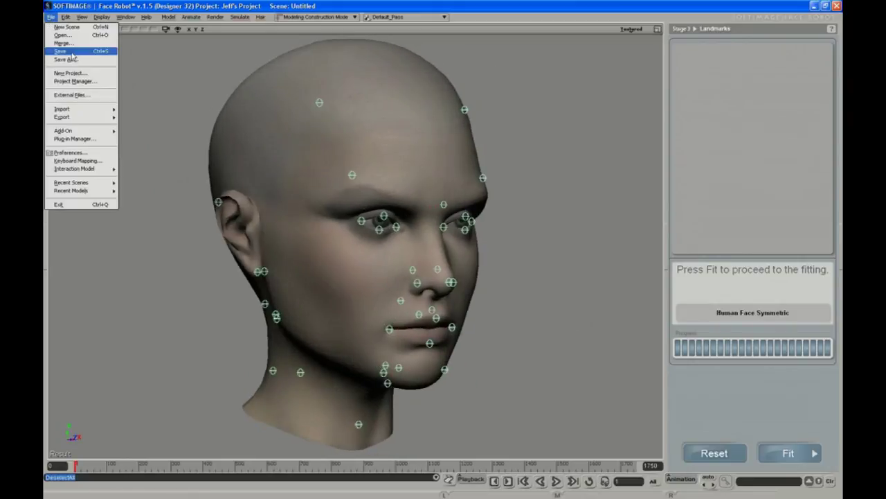
key("Return")
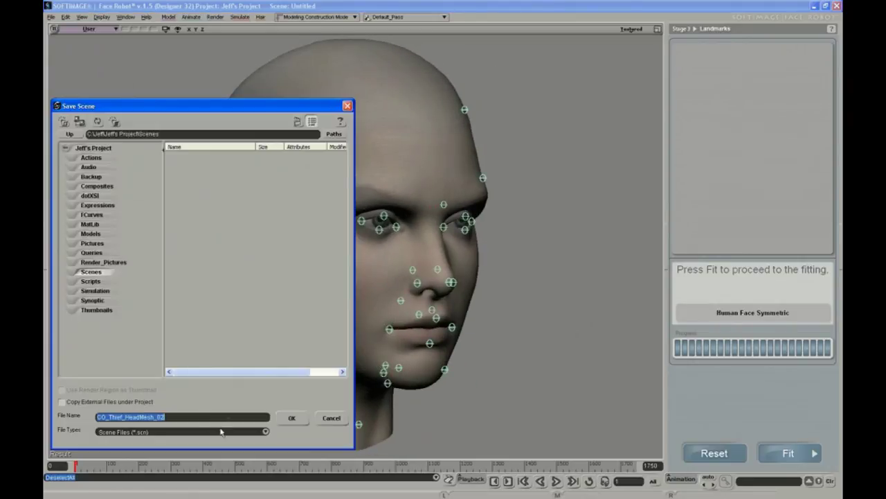
left_click(200, 416)
left_click_drag(165, 416, 86, 414)
type("Picked")
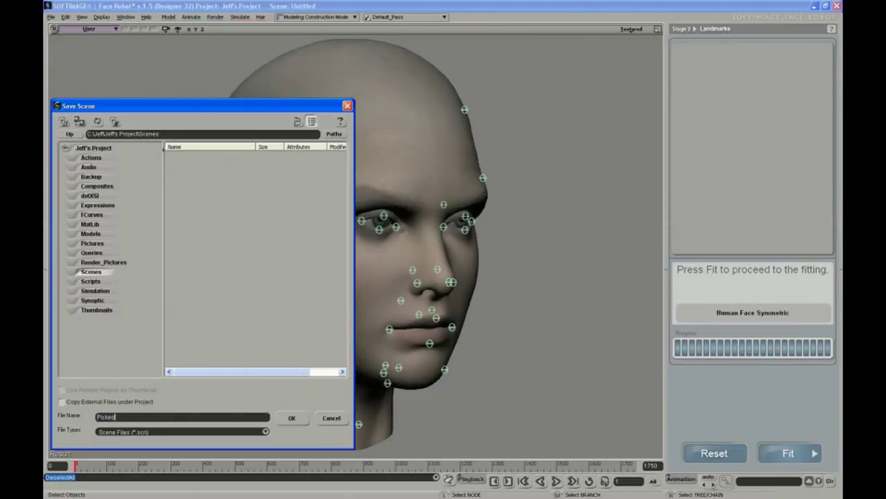
left_click(291, 419)
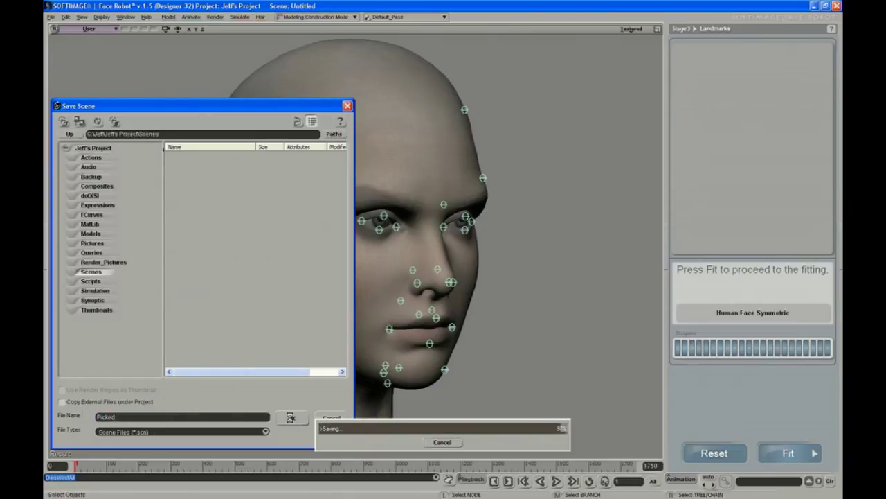